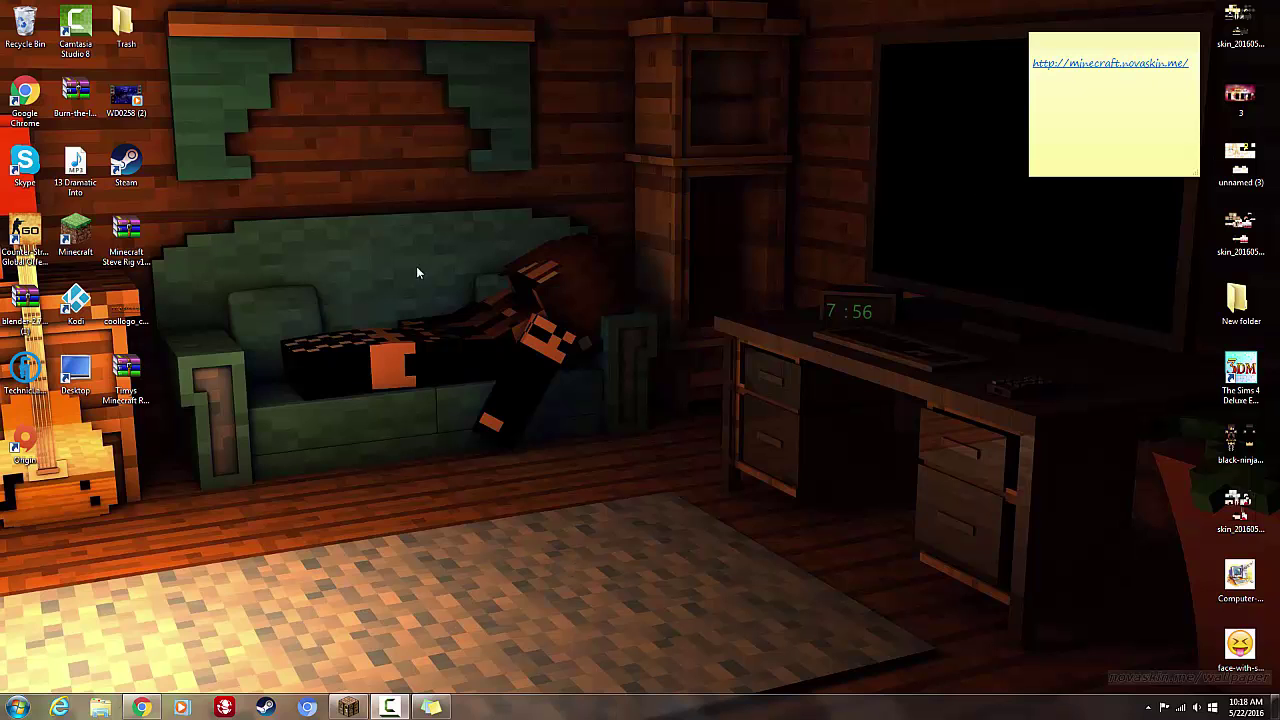
- Bring Chrome back up with The Skindex site showing
left_click(141, 707)
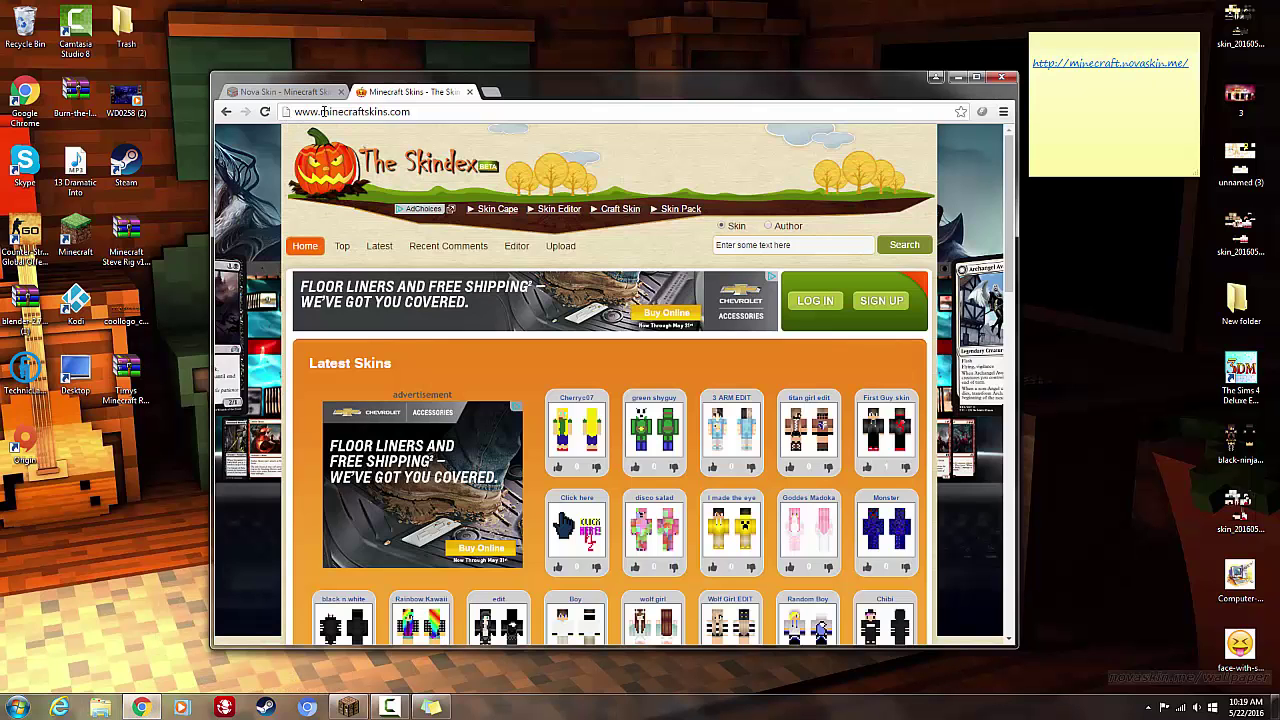
left_click_drag(295, 112, 430, 117)
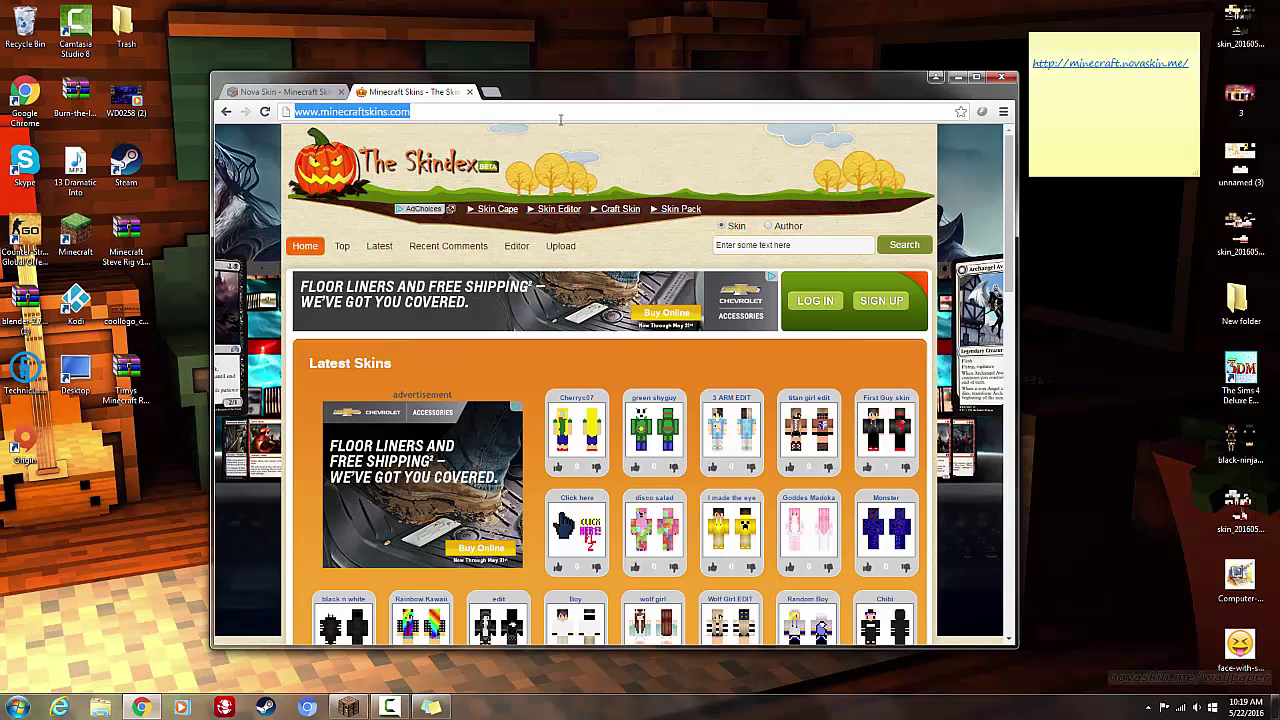
left_click(608, 150)
scroll(790, 370, "down", 3)
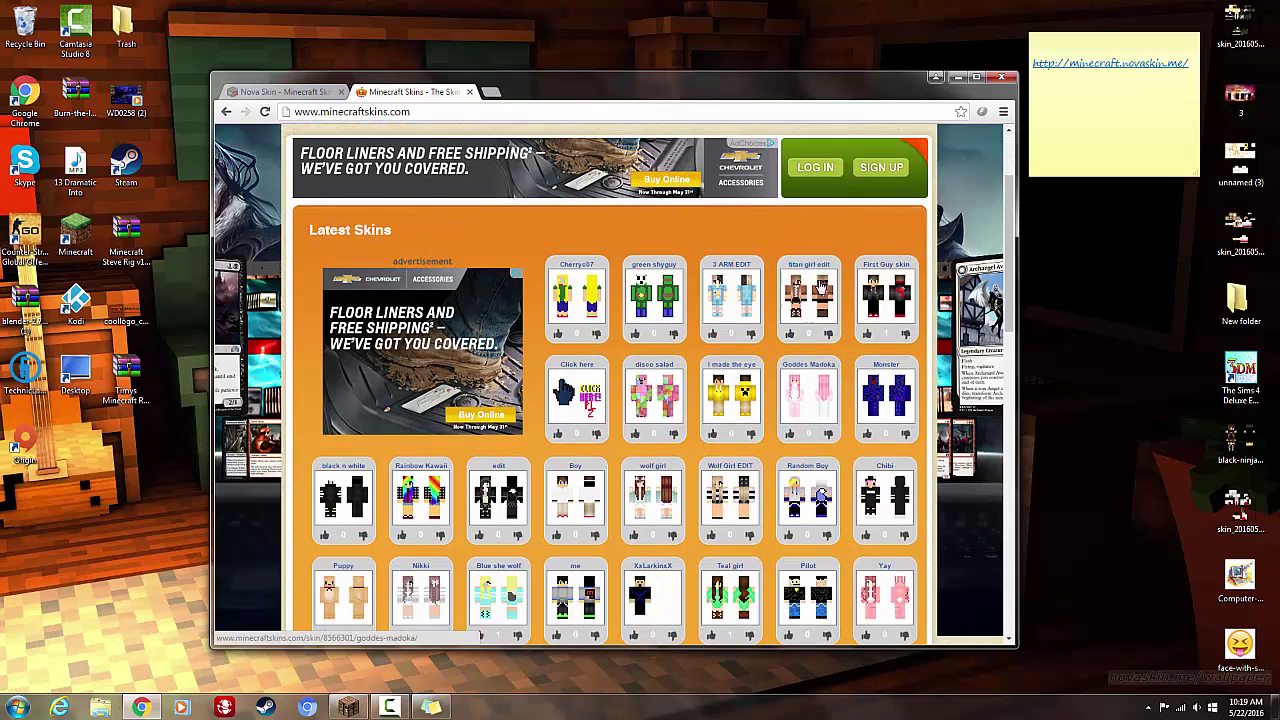
scroll(740, 310, "up", 3)
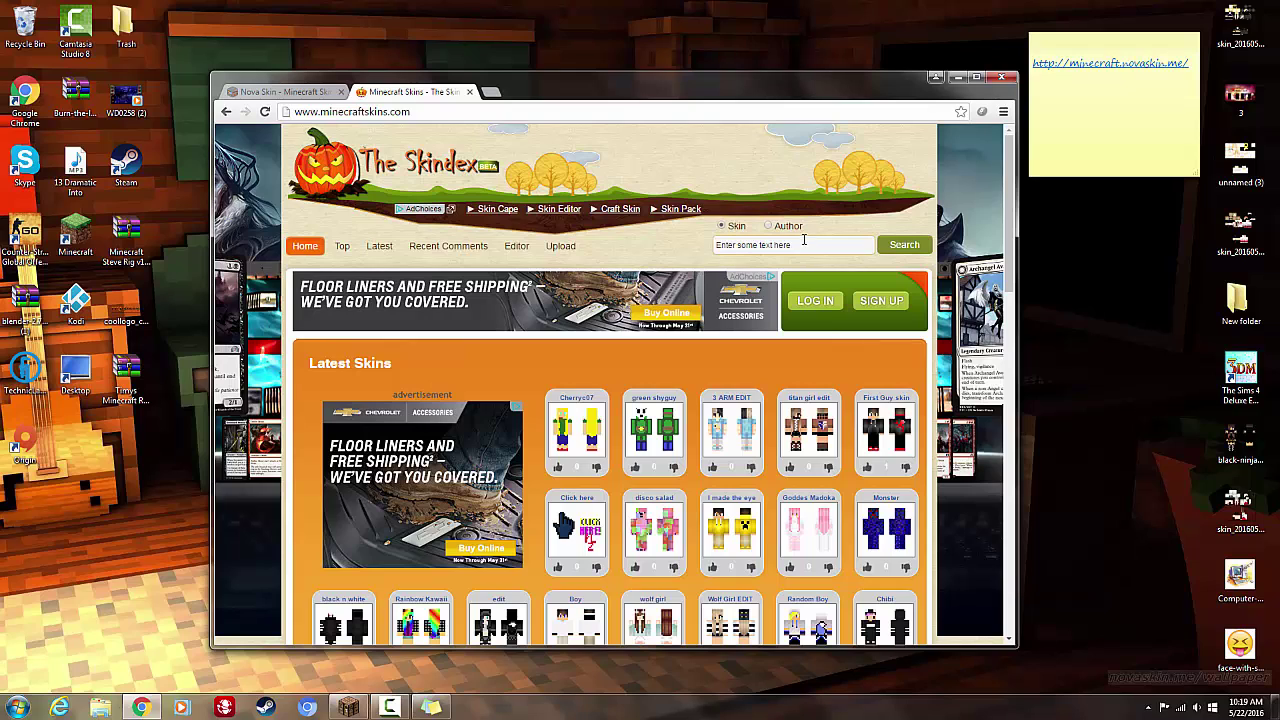
- Search The Skindex for 'ninjagirl' skins
left_click(803, 244)
type("l")
key("Return")
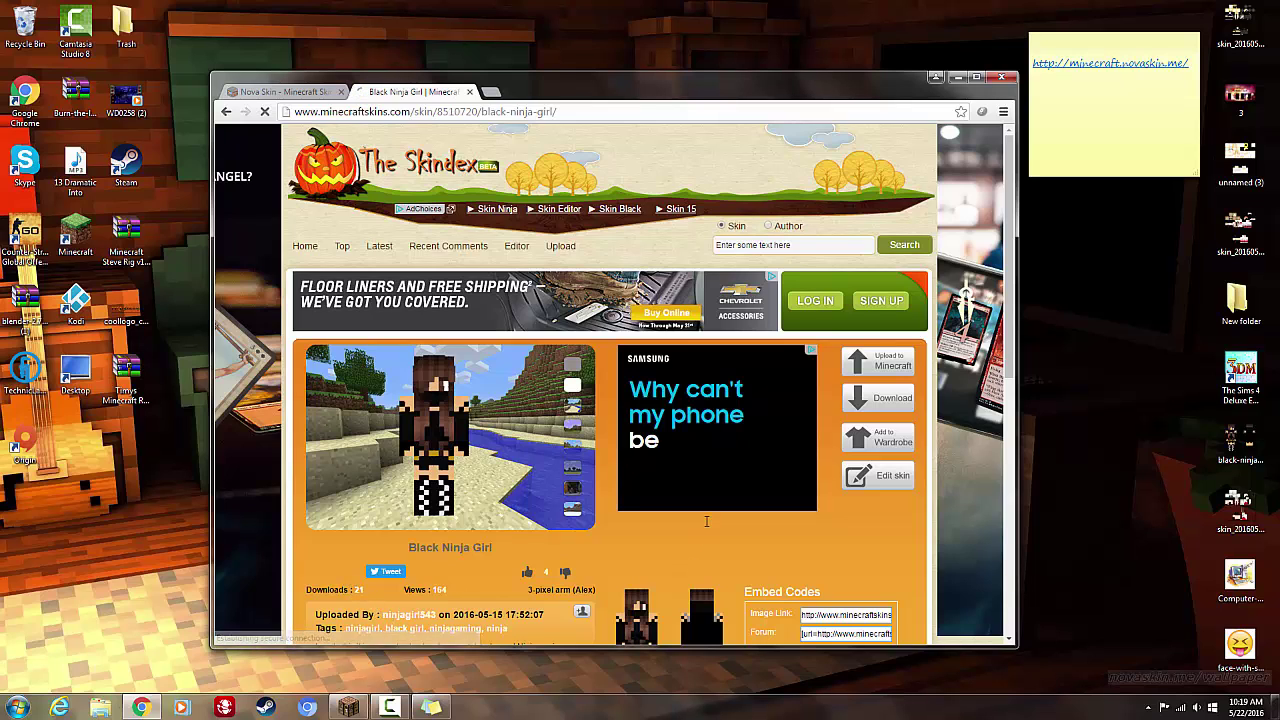
- Download the Black Ninja Girl PNG to the desktop and select the sticky note's Nova Skin link
left_click(872, 397)
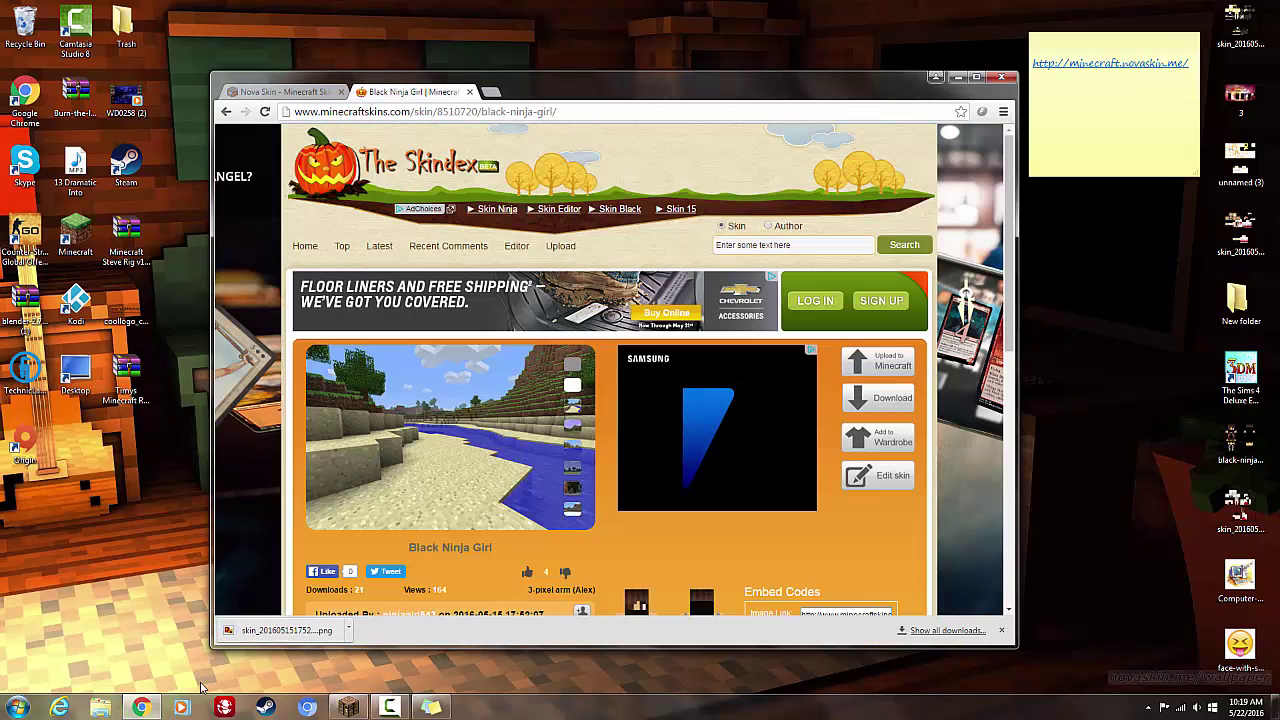
left_click_drag(258, 634, 1140, 488)
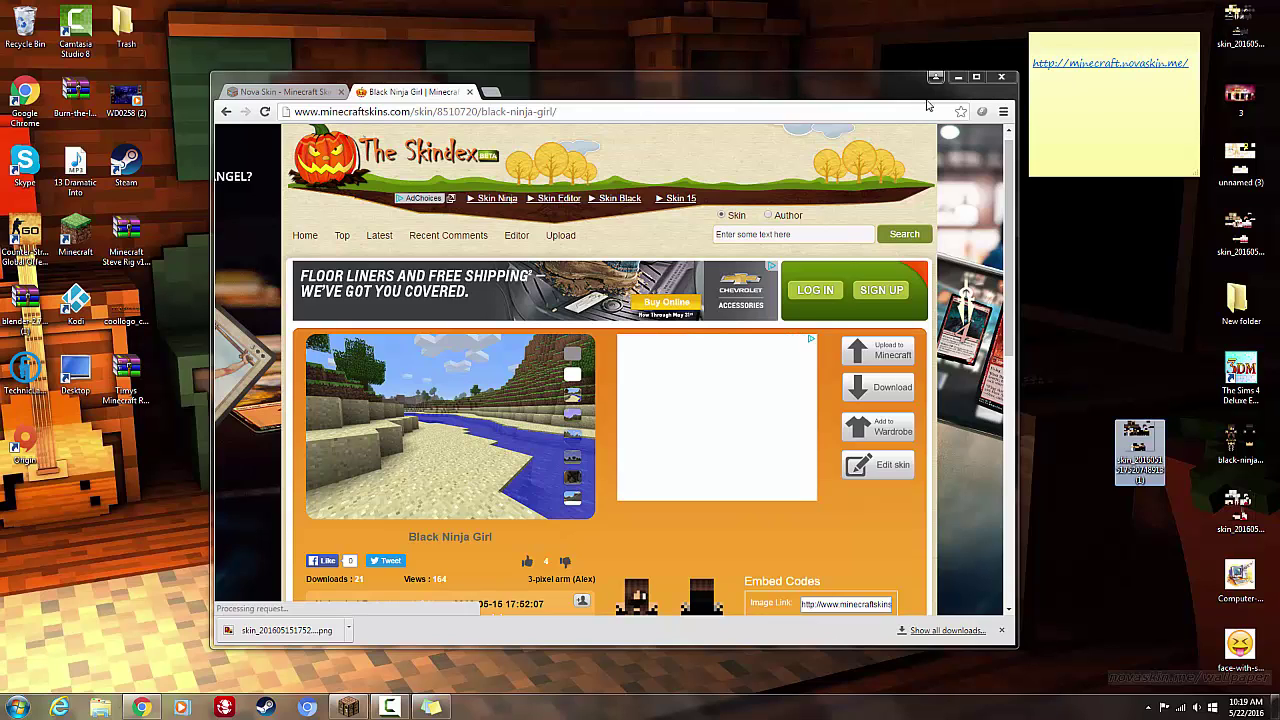
left_click(1030, 62)
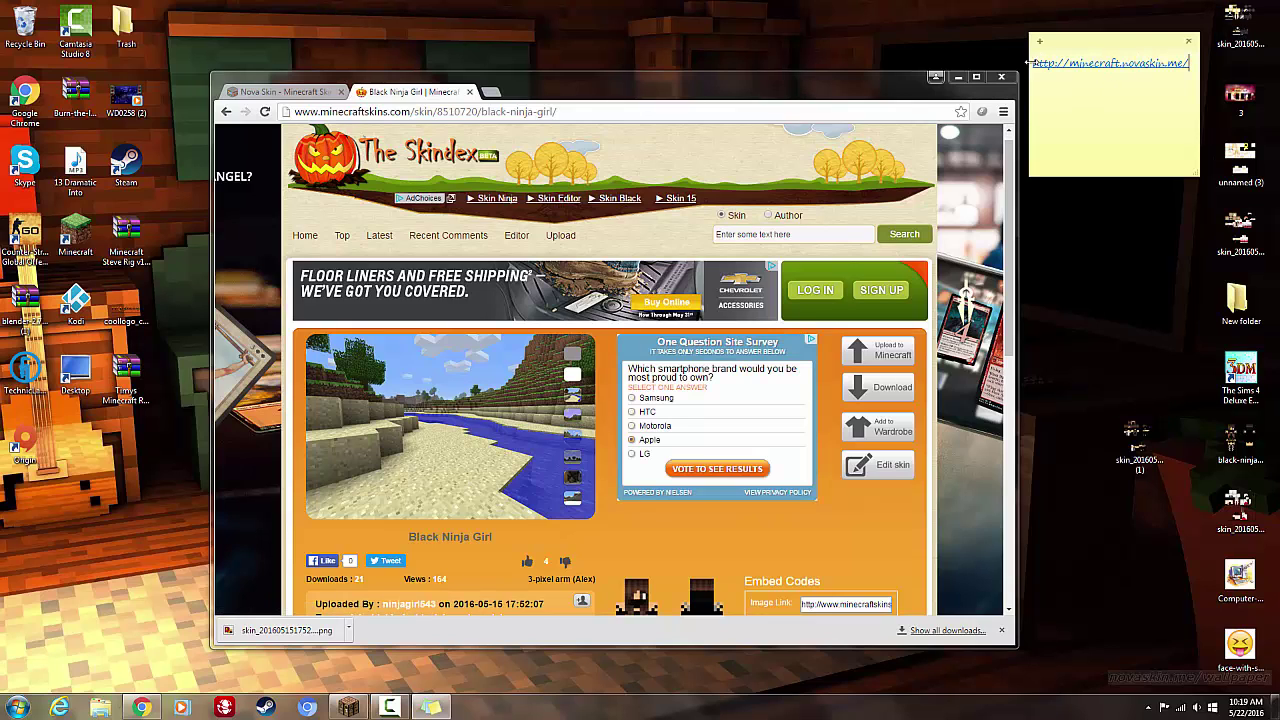
double_click(1091, 64)
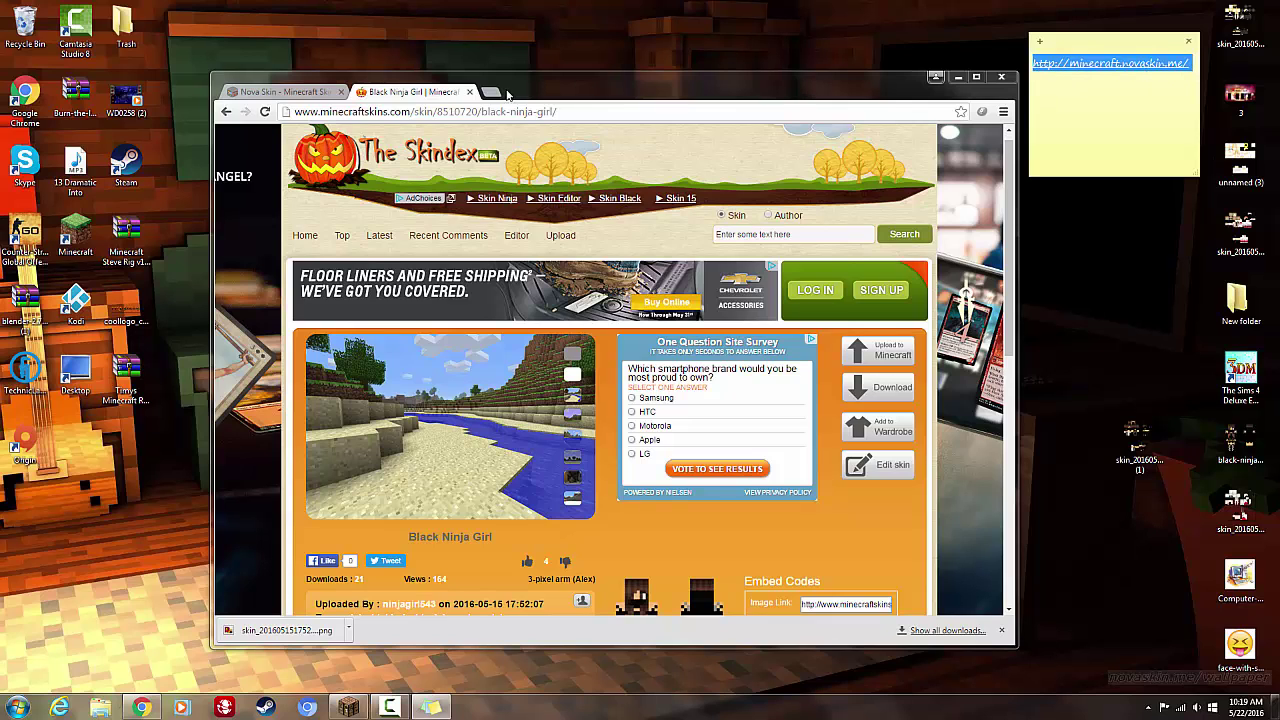
- Load the Black Ninja Girl PNG from the desktop into the Nova Skin editor
left_click(295, 91)
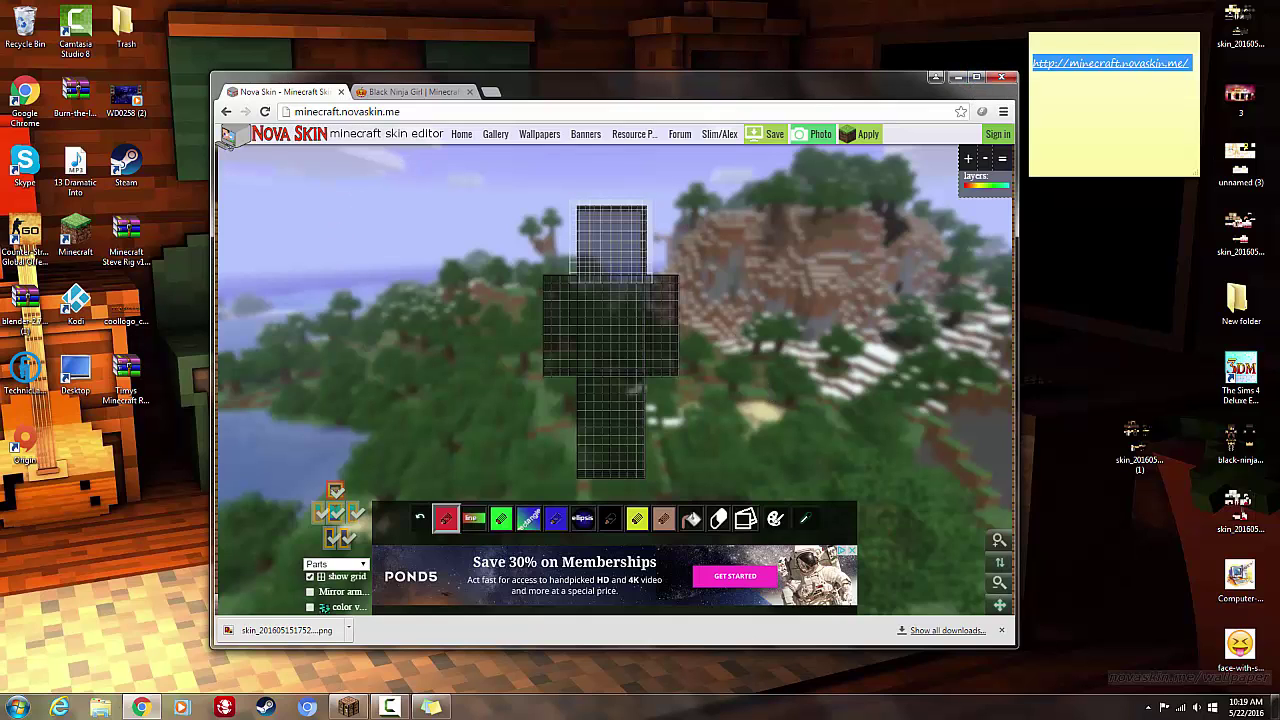
left_click(1131, 463)
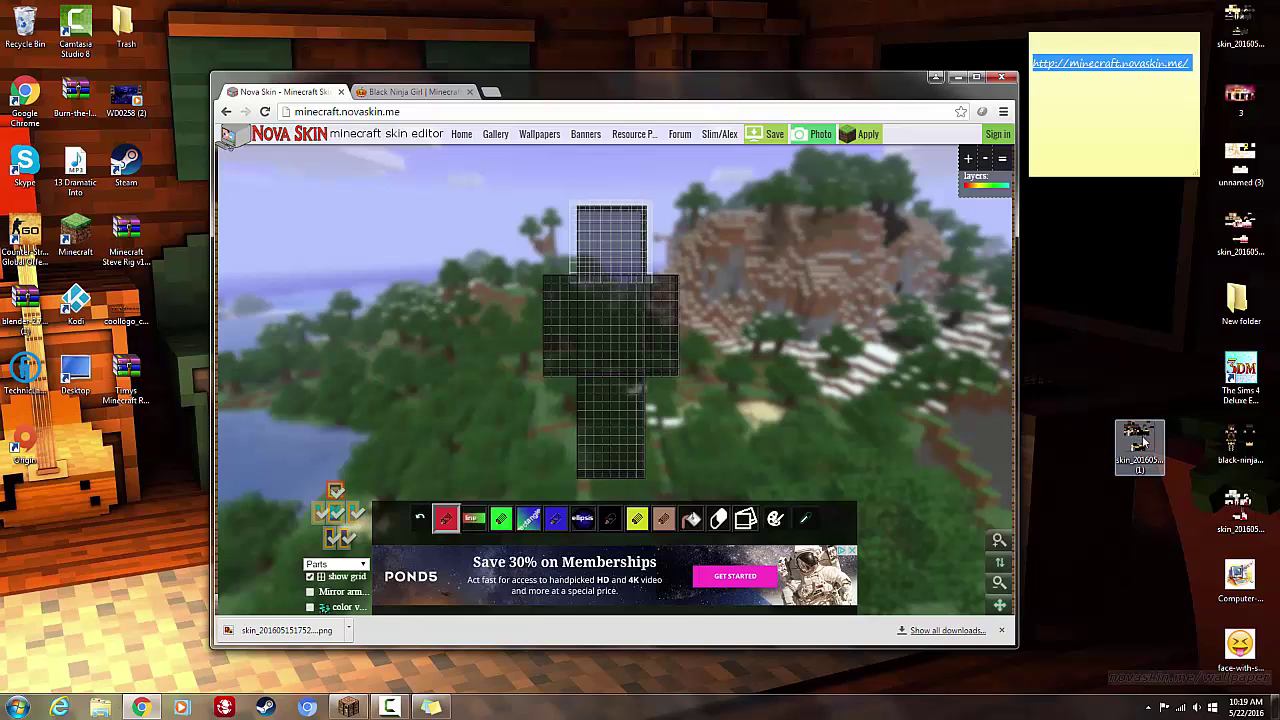
left_click_drag(1143, 447, 612, 368)
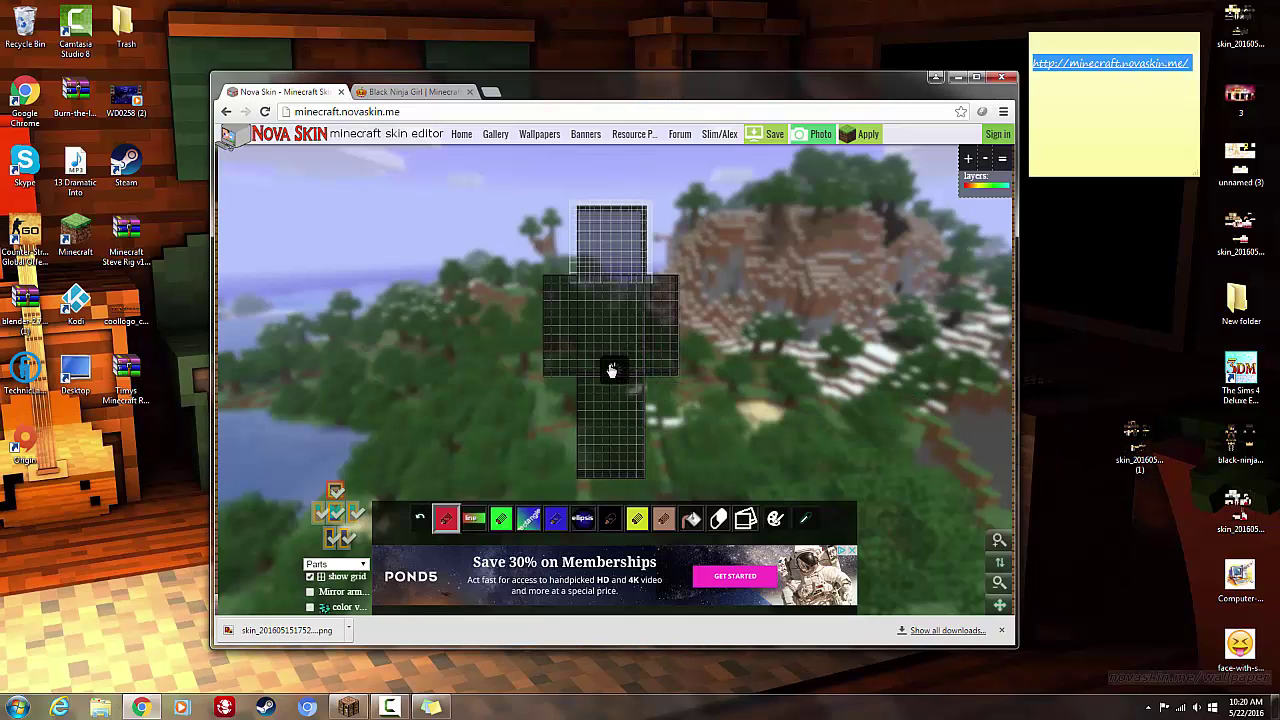
- Maximize the Nova Skin window and apply a random pose to the ninja girl
left_click(976, 80)
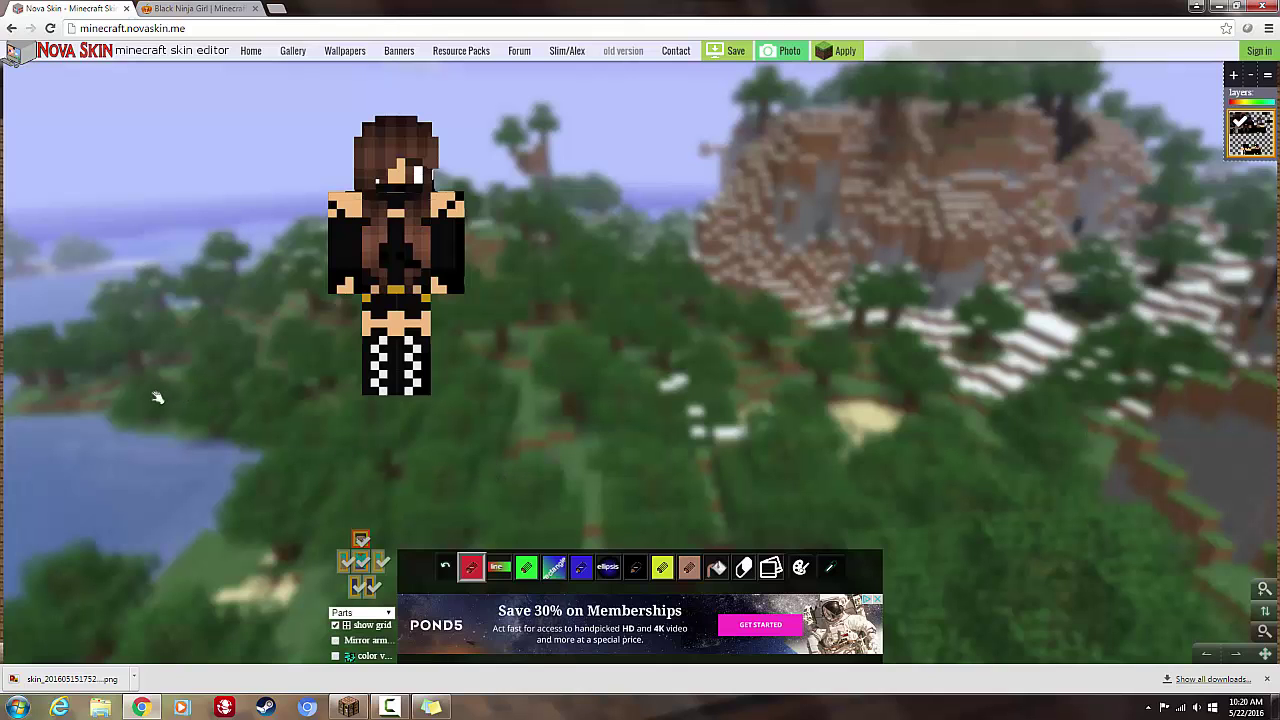
mouse_move(10, 382)
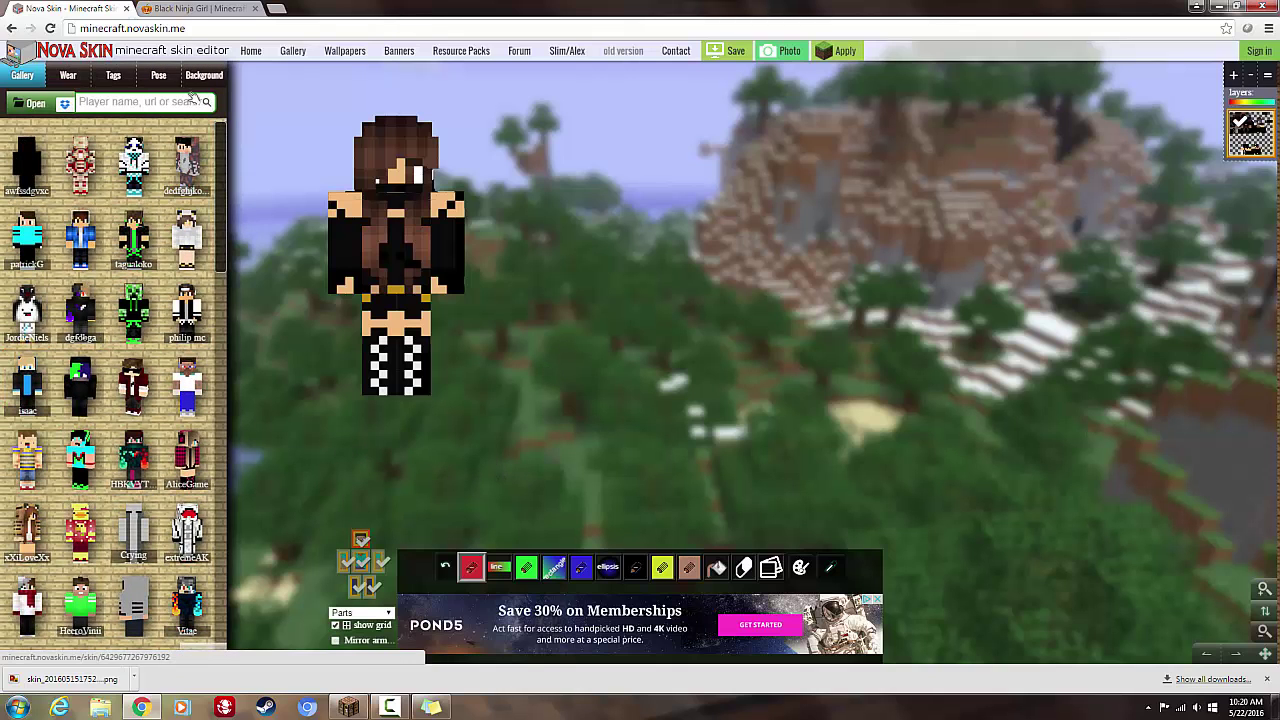
left_click(158, 75)
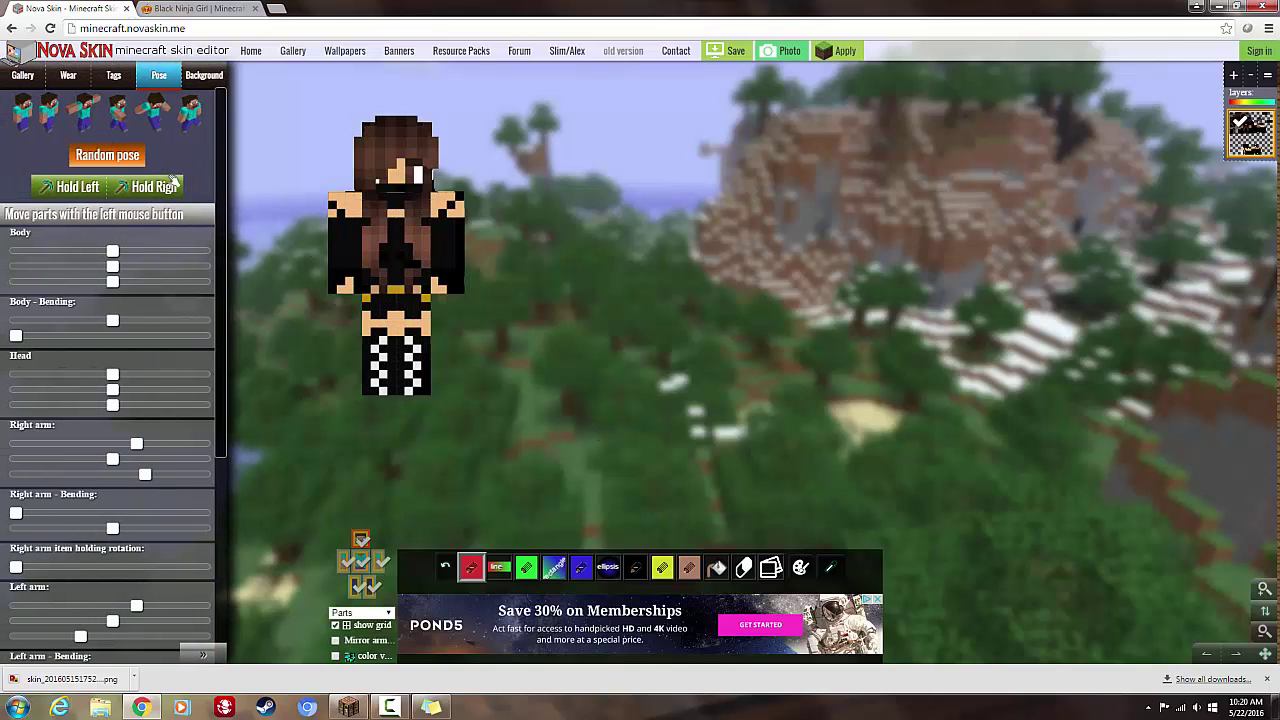
left_click(107, 152)
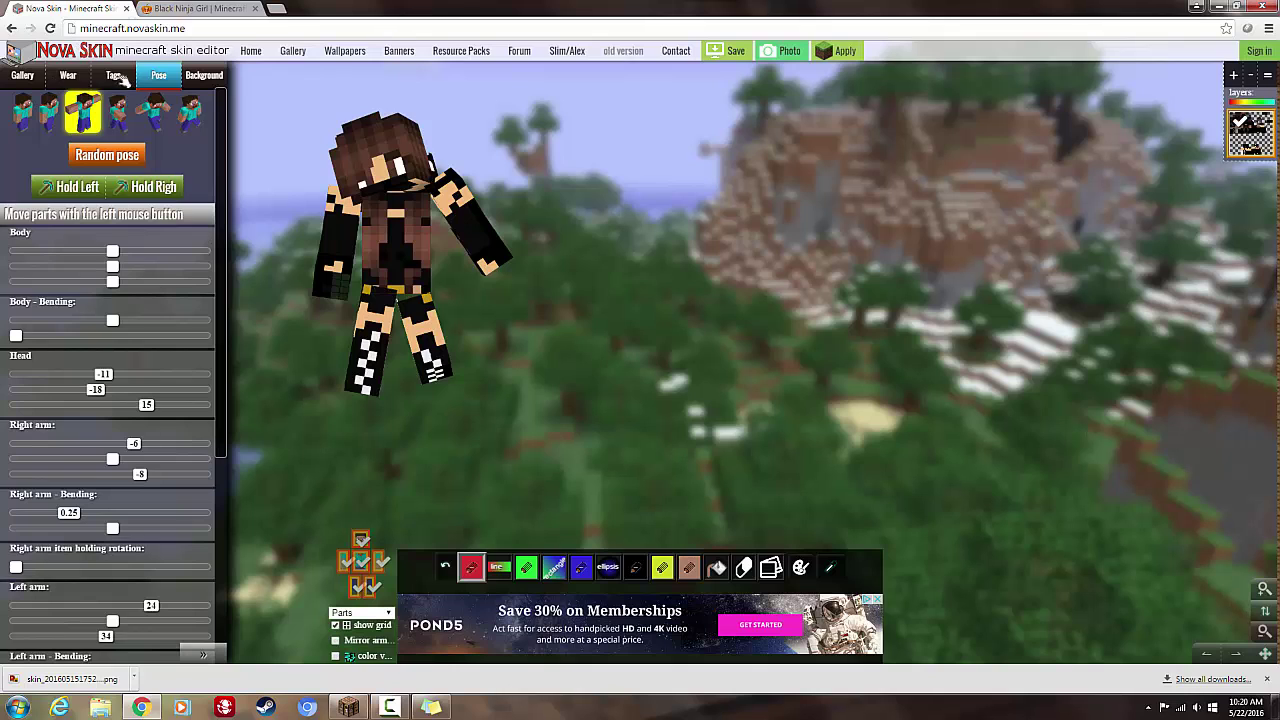
- Start from the T-pose, then lower the left arm and raise the right arm
left_click(85, 110)
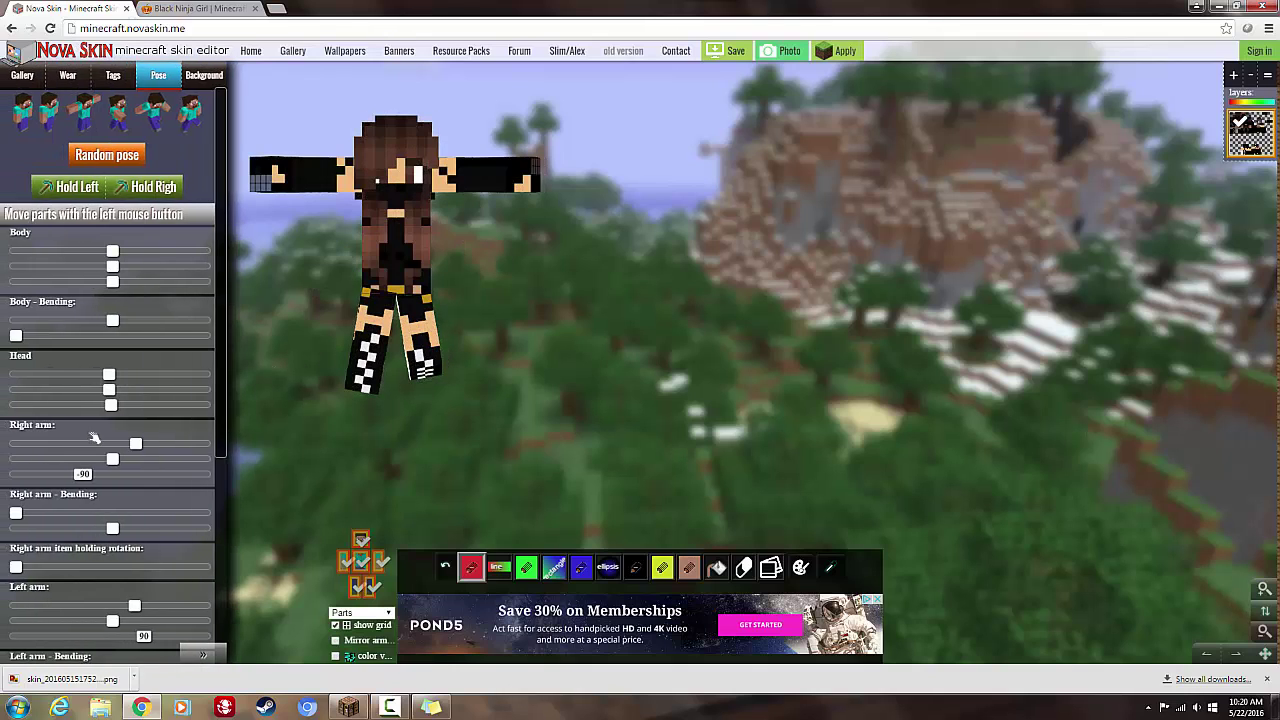
left_click_drag(137, 442, 61, 457)
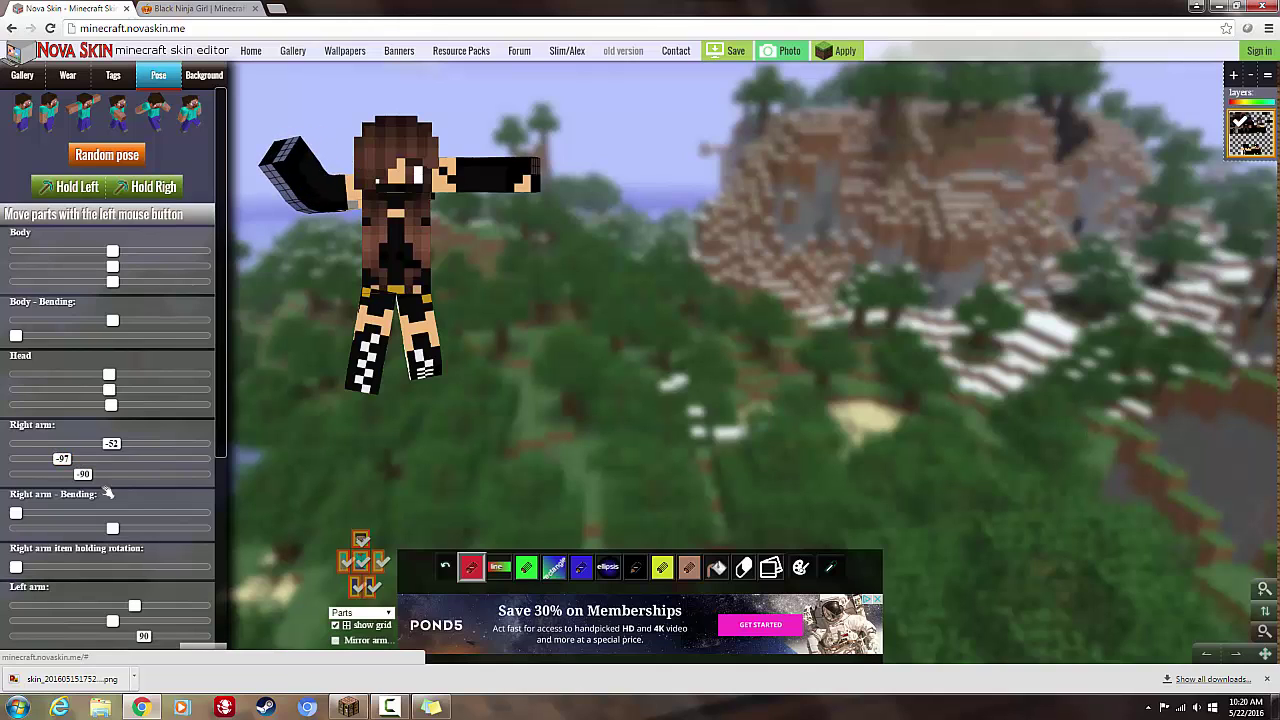
scroll(97, 530, "down", 3)
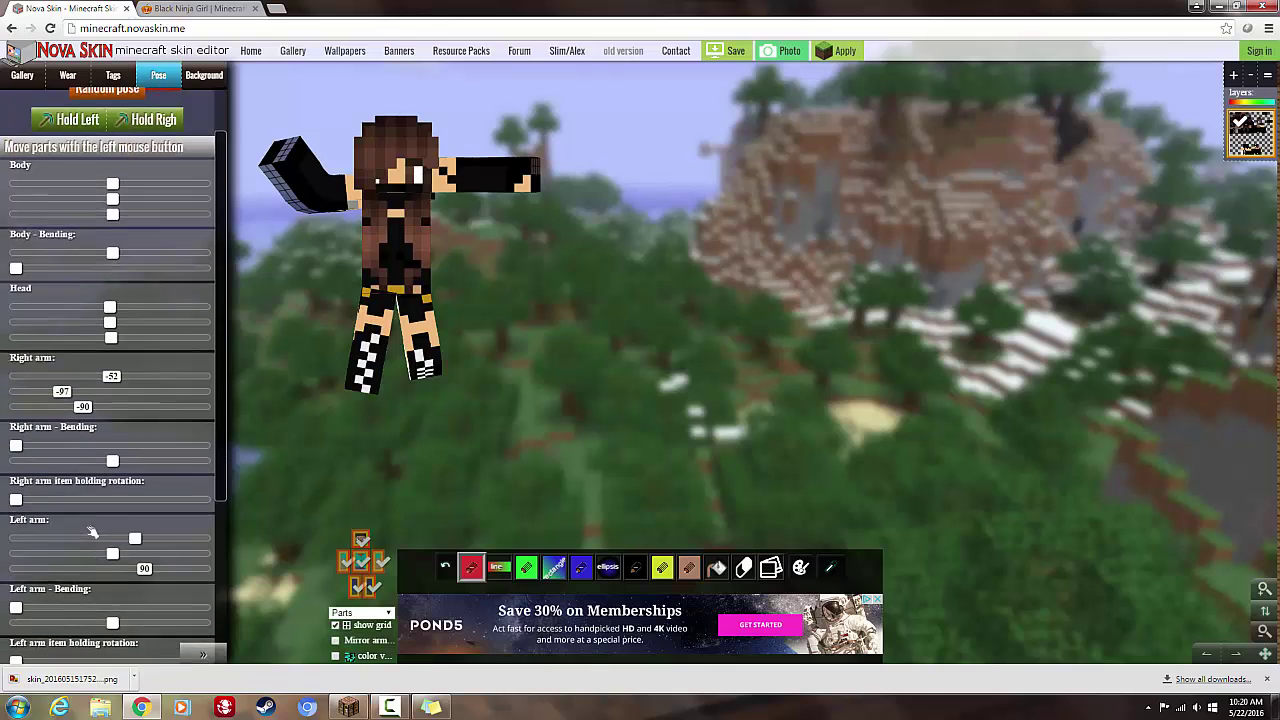
scroll(121, 471, "down", 3)
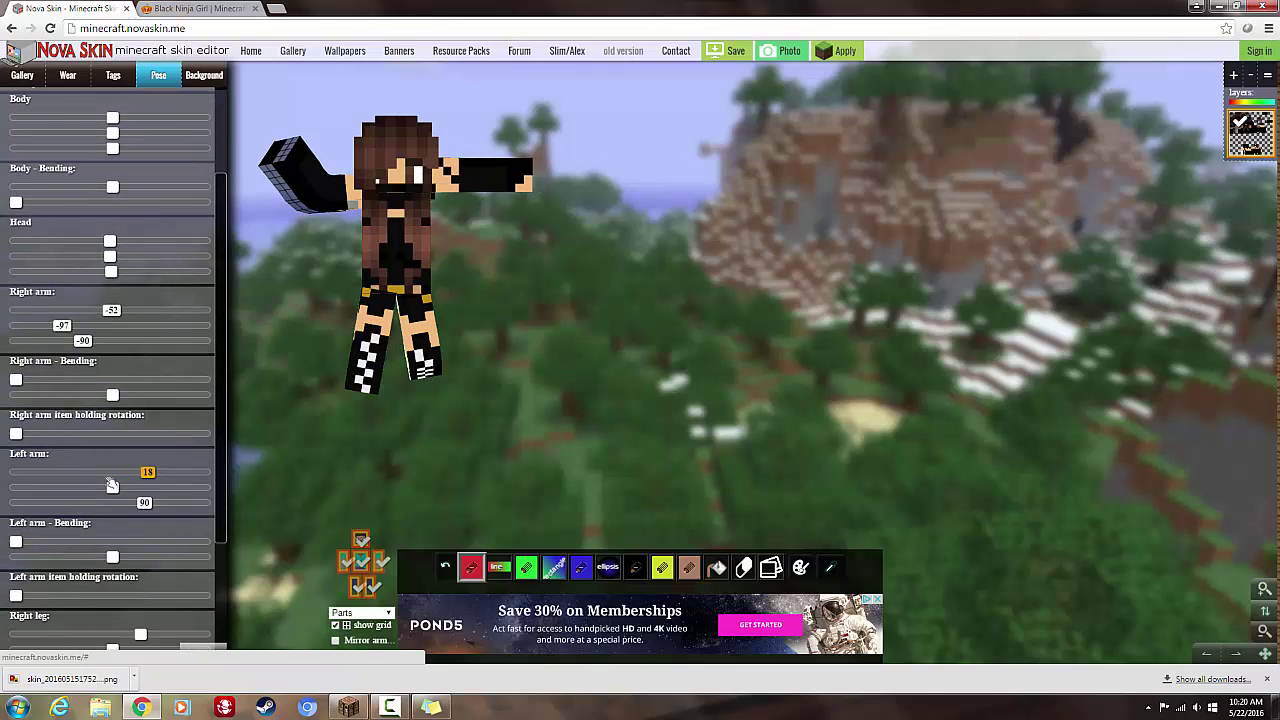
scroll(112, 484, "down", 5)
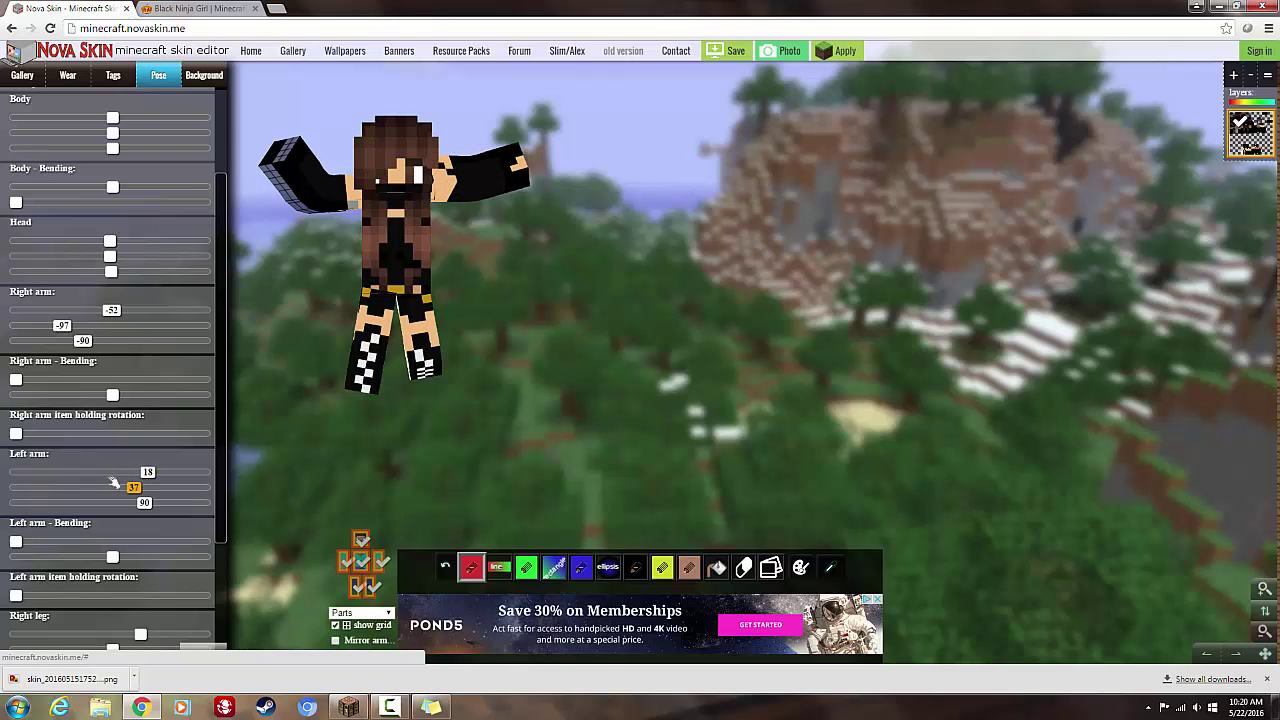
scroll(113, 483, "up", 3)
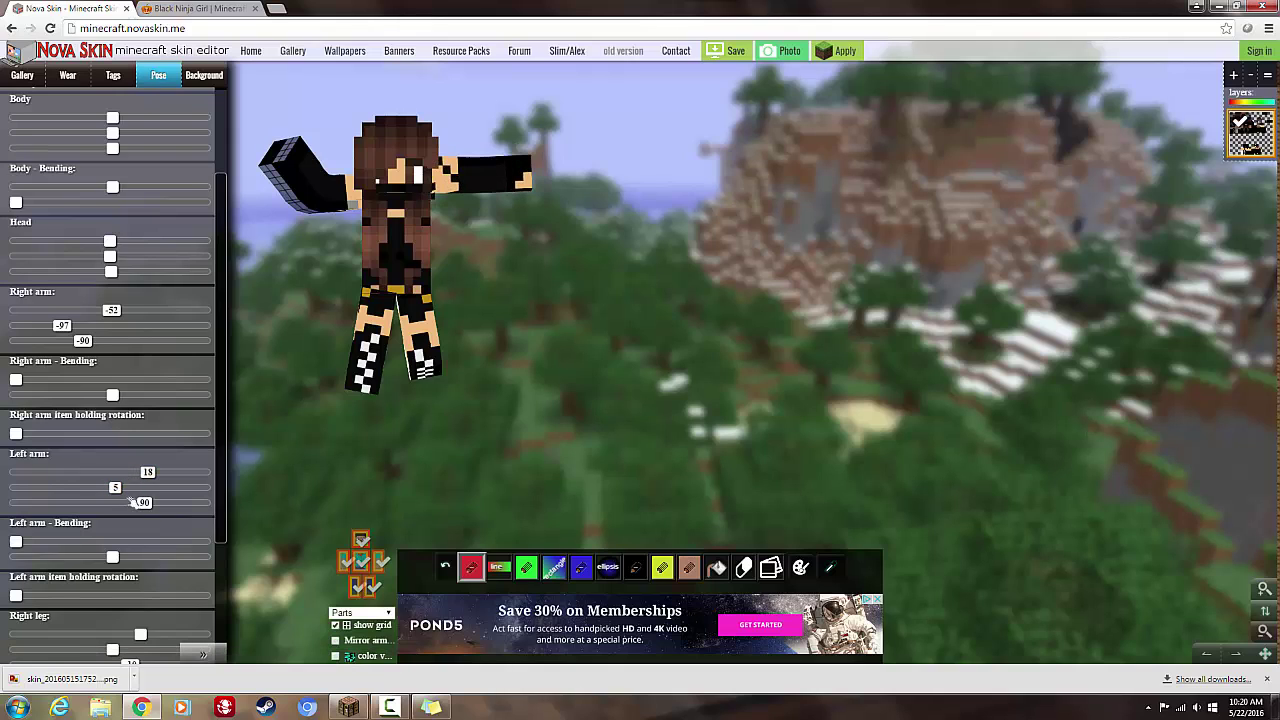
scroll(124, 502, "up", 5)
left_click_drag(119, 501, 94, 499)
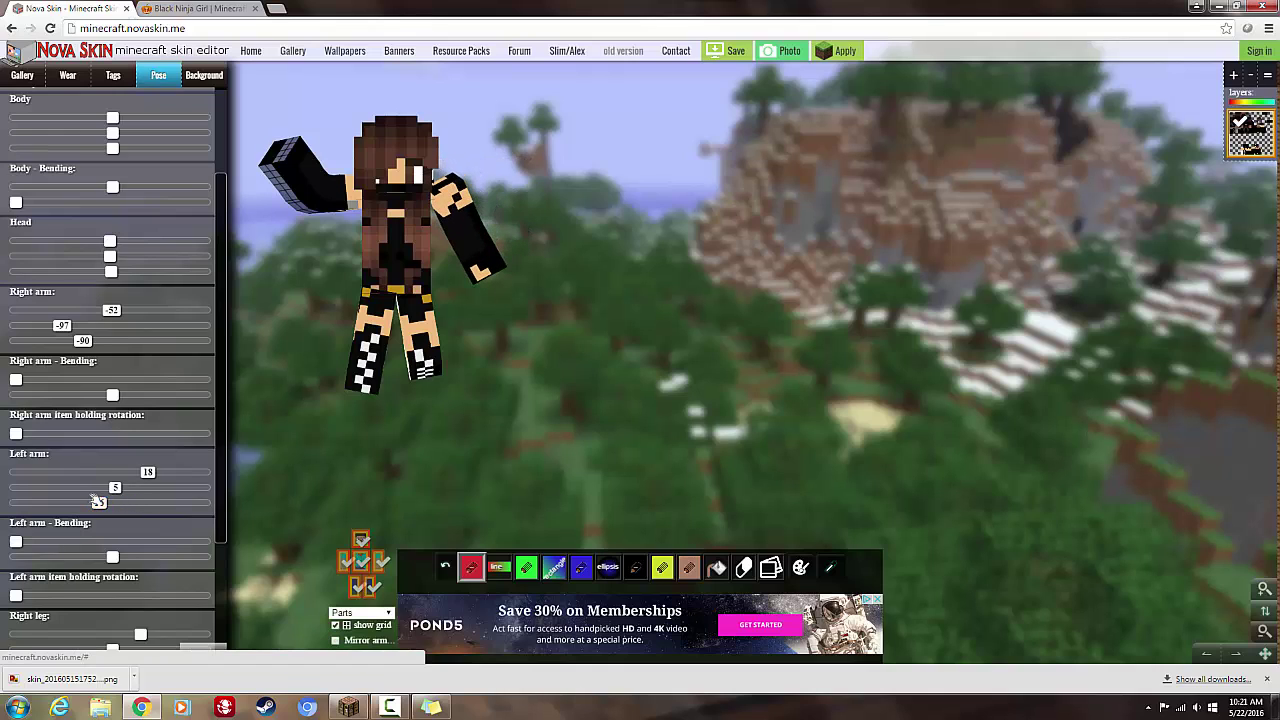
scroll(115, 452, "up", 3)
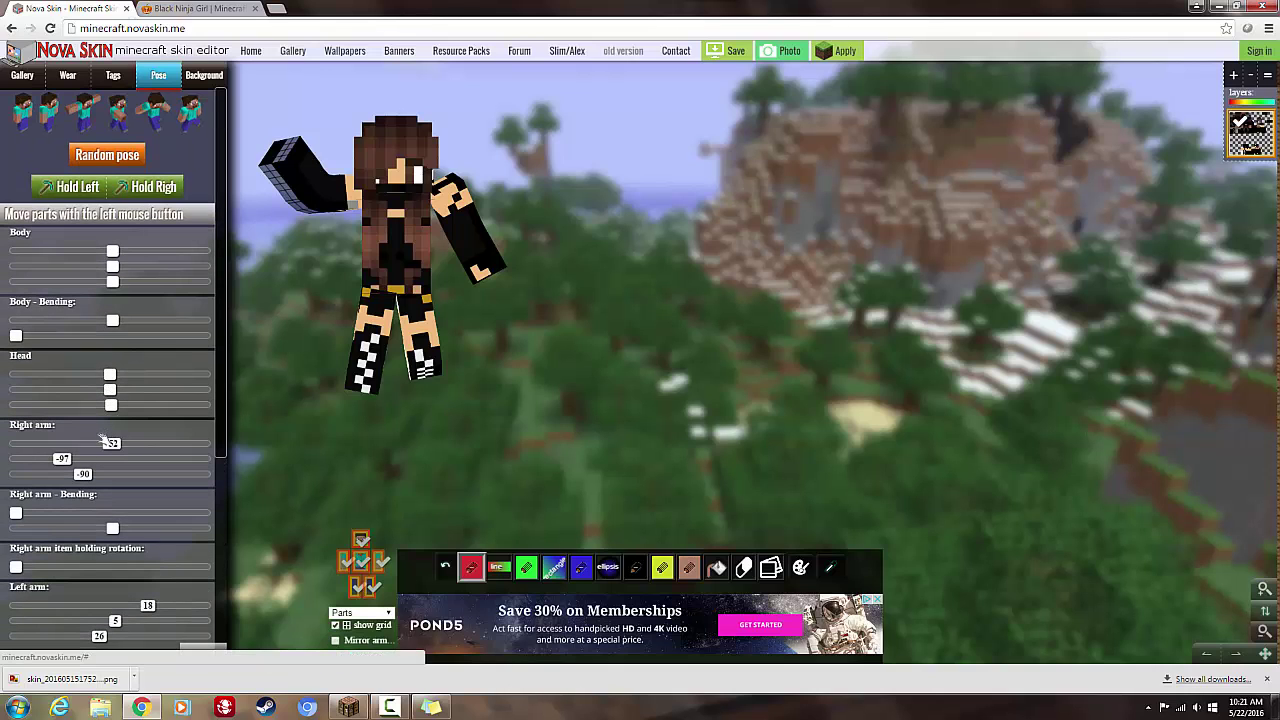
left_click_drag(75, 453, 114, 450)
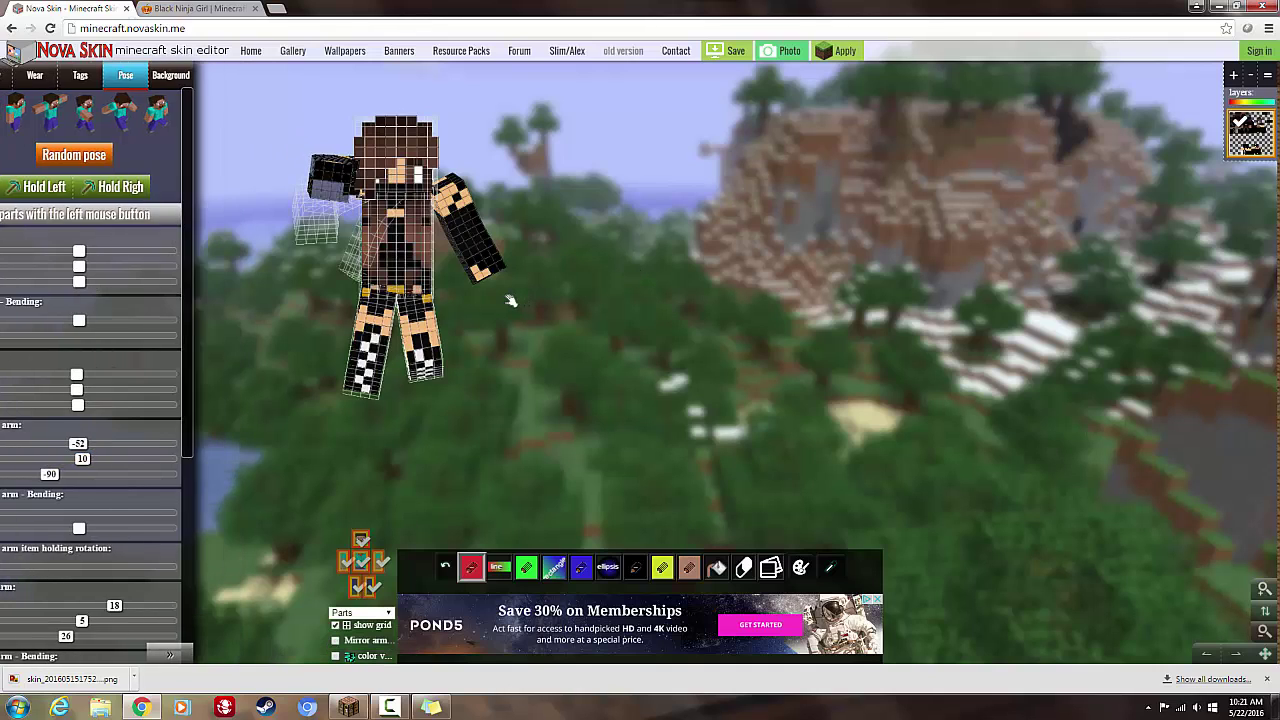
- Rotate the model view back to the front and bring out the Pose panel
left_click_drag(508, 303, 429, 310)
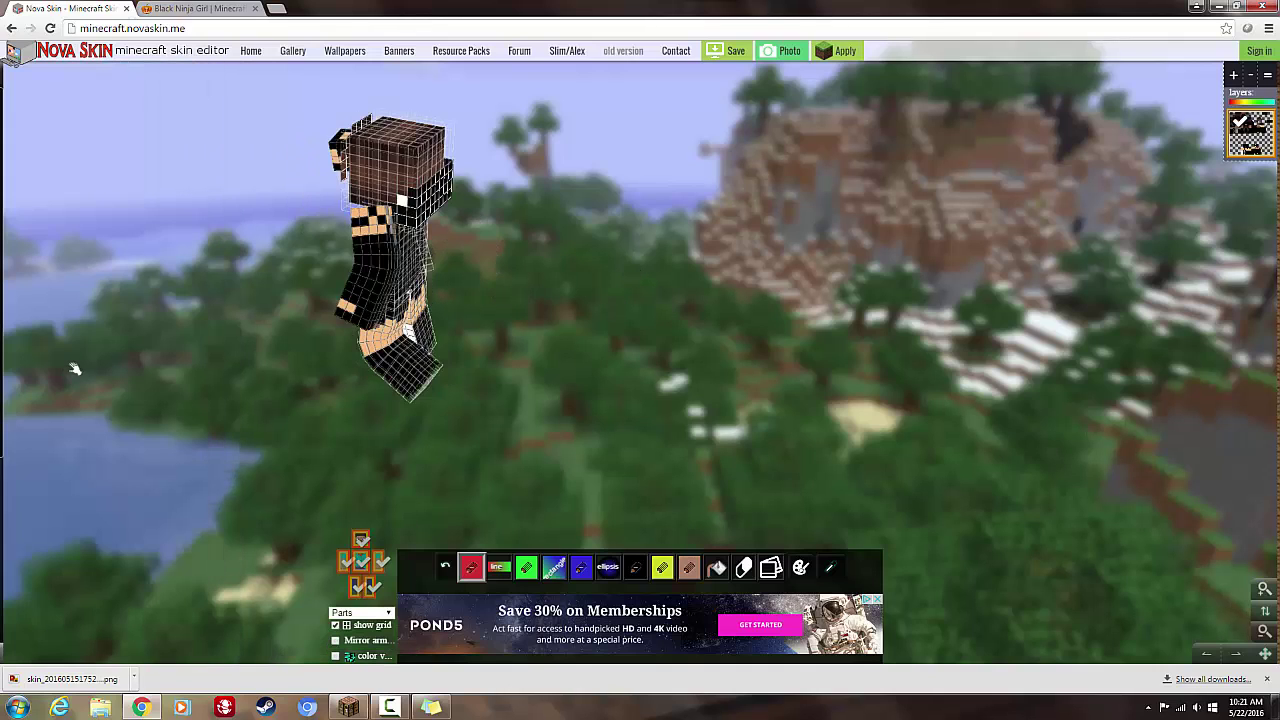
left_click_drag(235, 297, 615, 294)
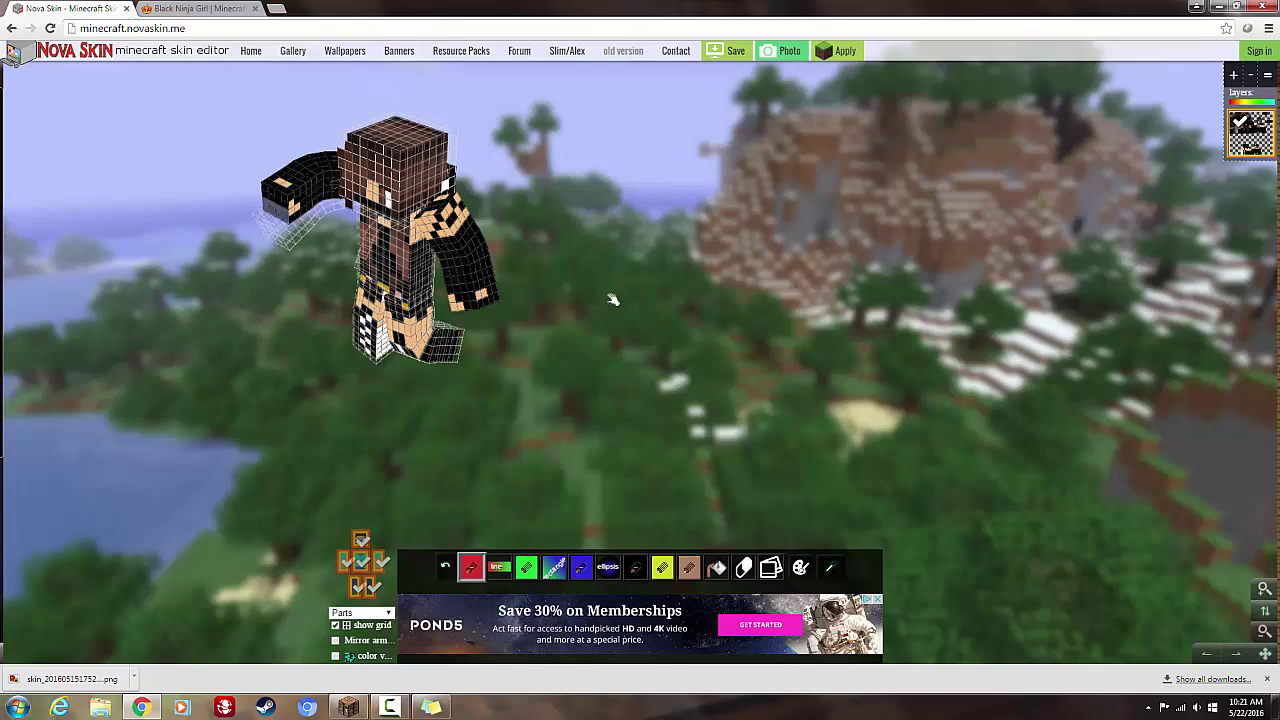
mouse_move(4, 190)
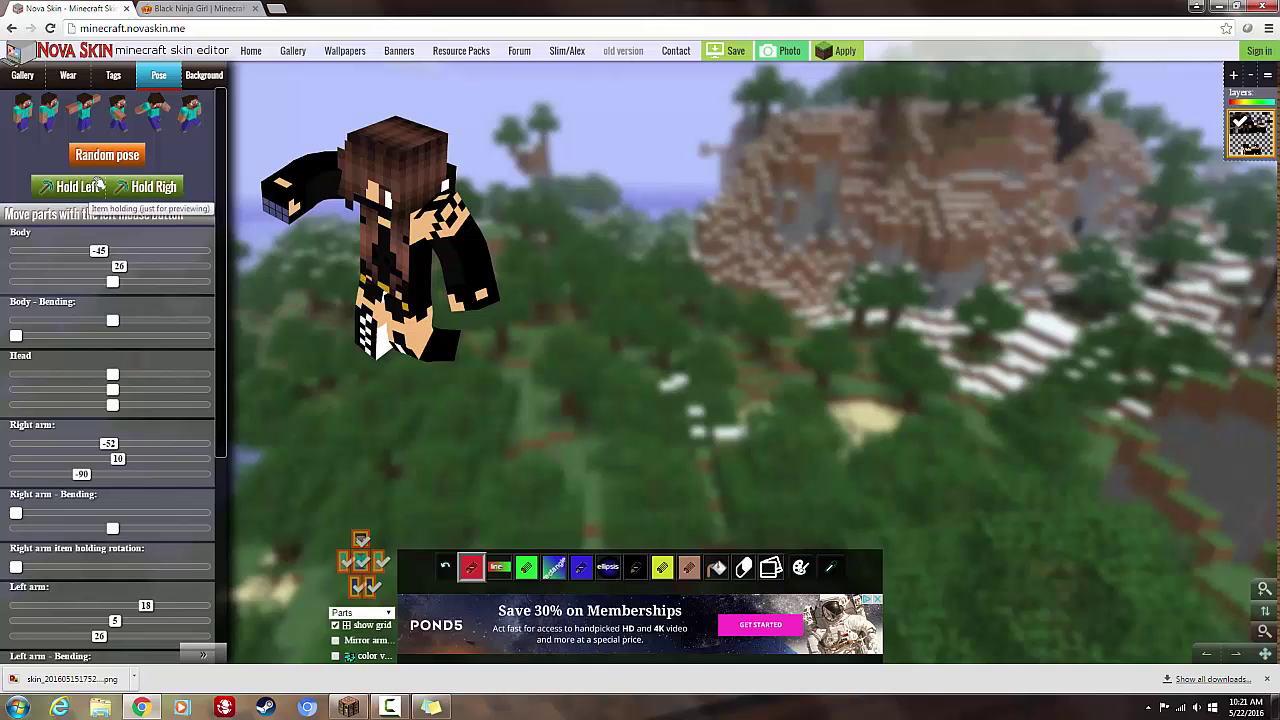
- Have the right hand hold the blue item
left_click(168, 187)
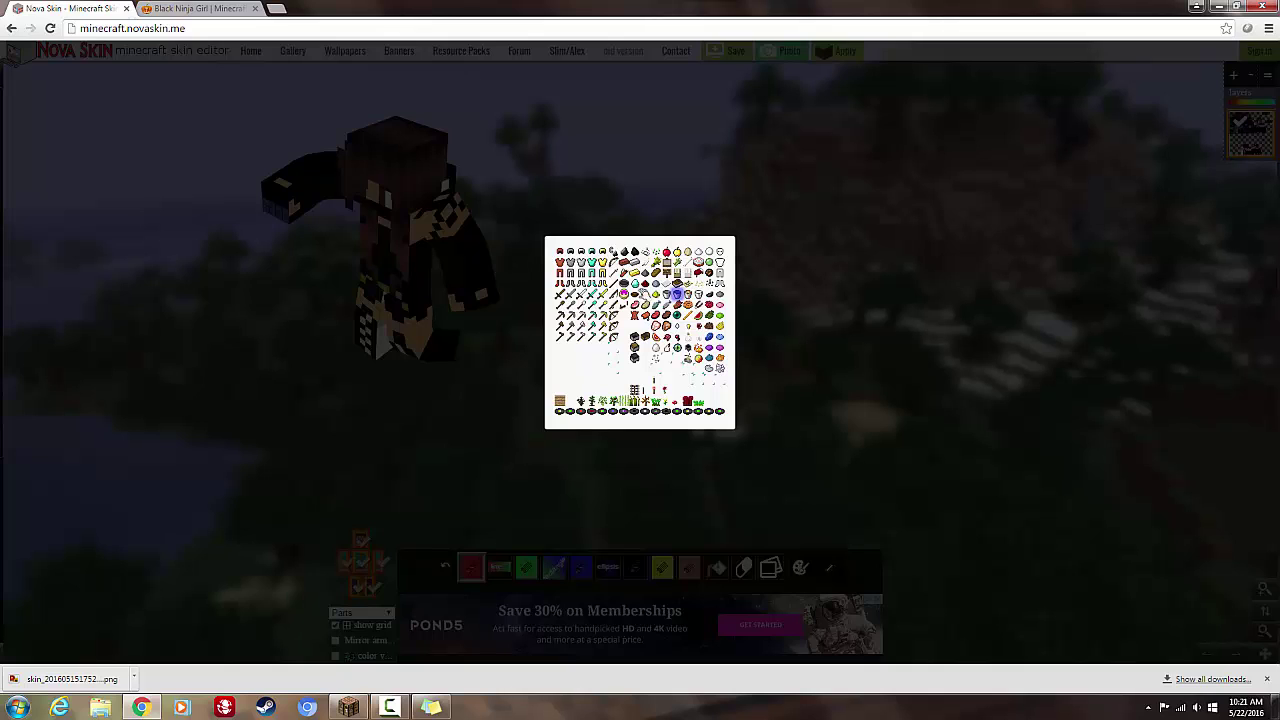
left_click(676, 294)
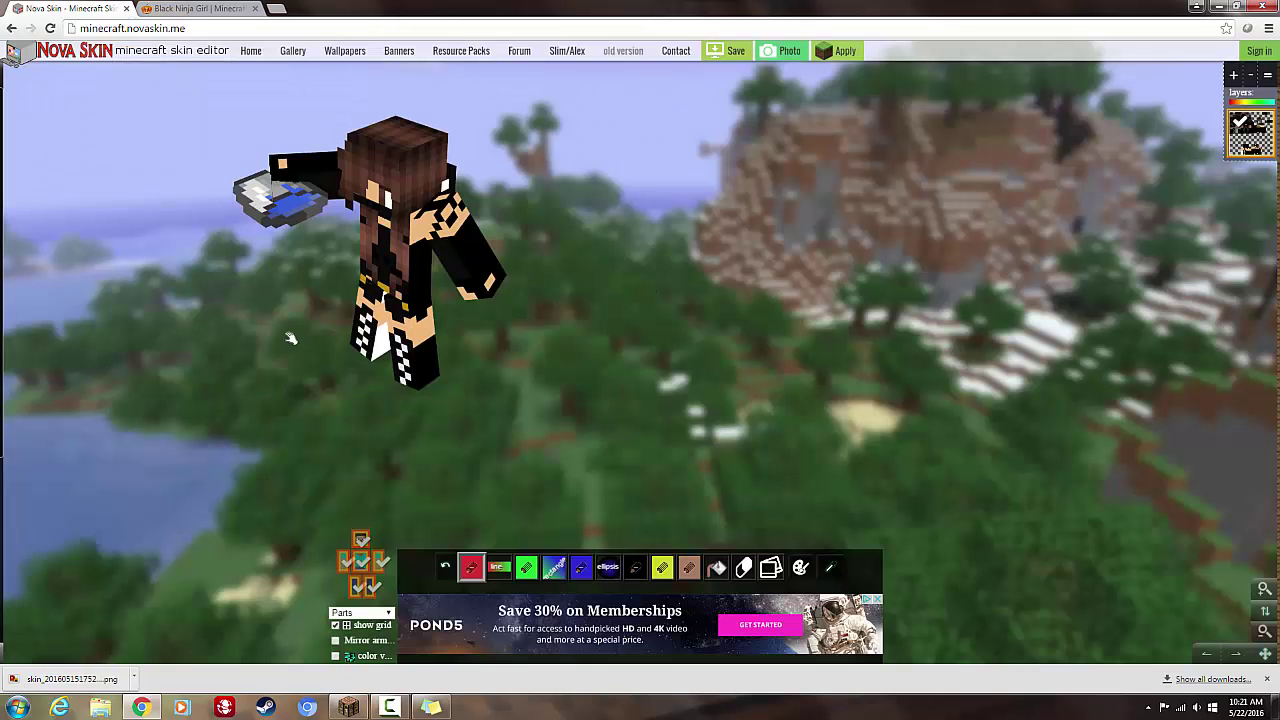
left_click_drag(457, 380, 16, 268)
left_click_drag(600, 337, 466, 270)
- Raise and bend the right arm so the item sits across the chest
mouse_move(5, 322)
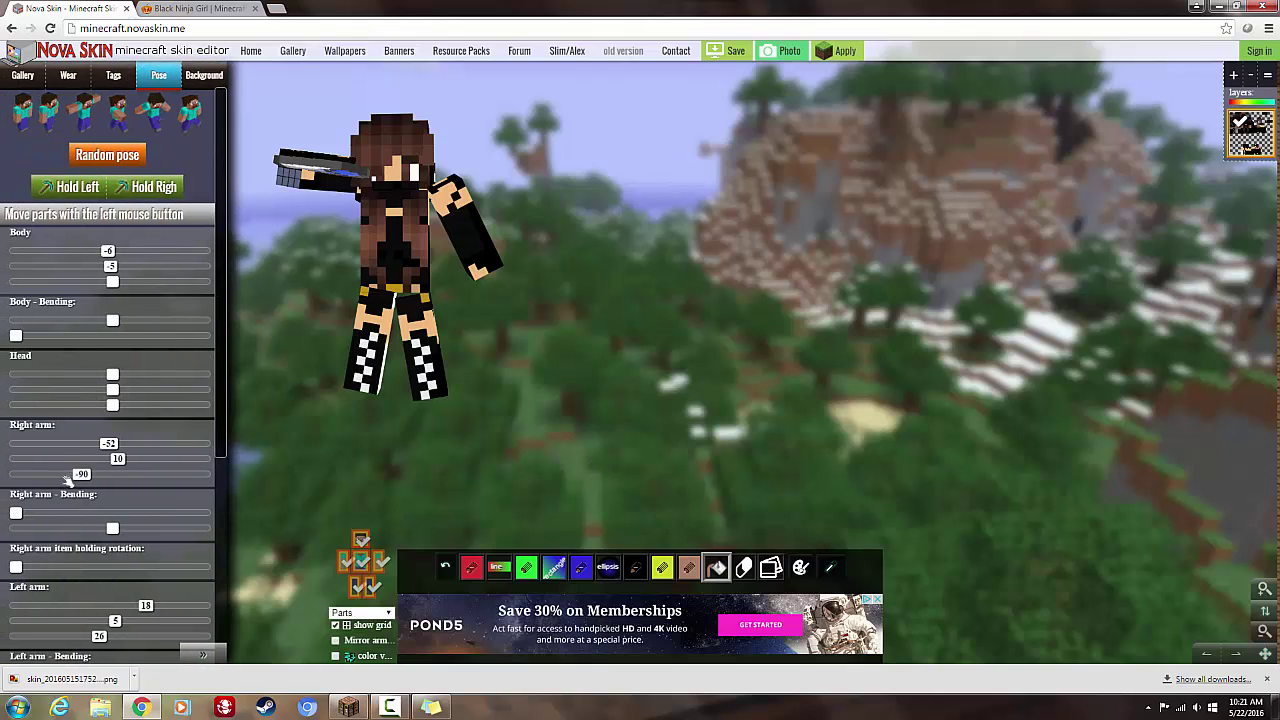
left_click_drag(82, 472, 136, 474)
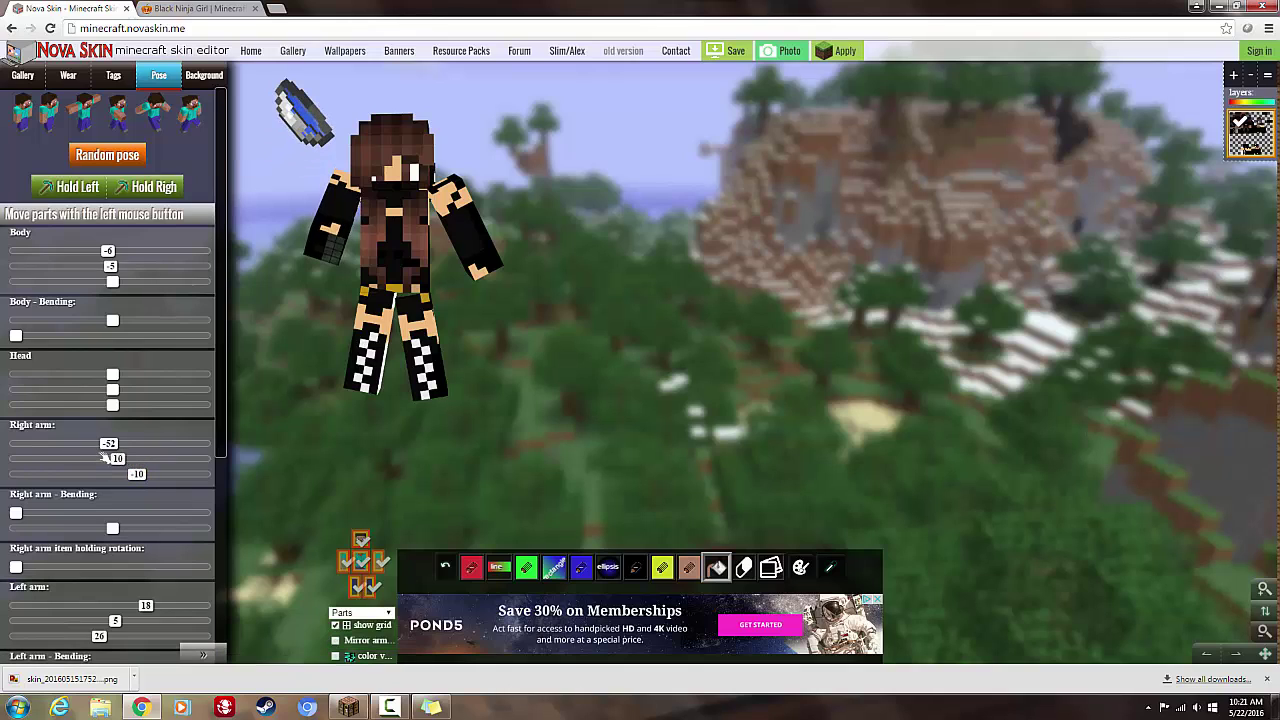
left_click_drag(117, 457, 134, 456)
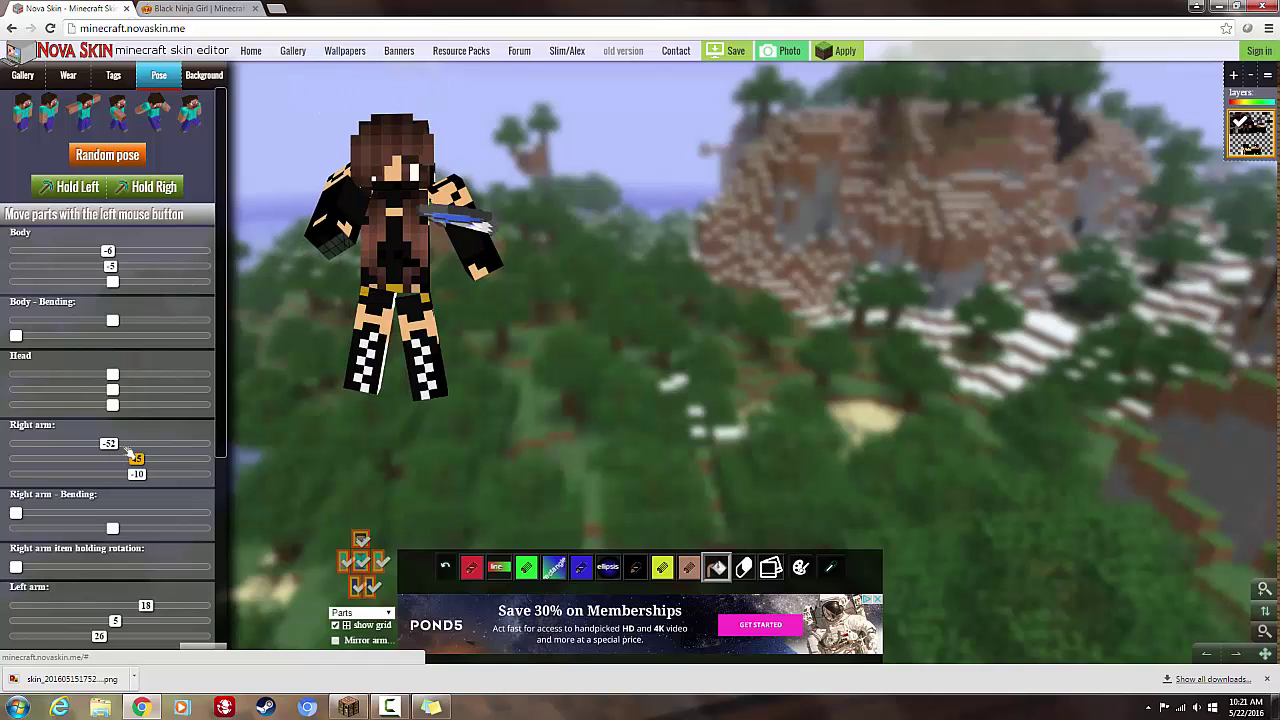
left_click_drag(15, 510, 35, 502)
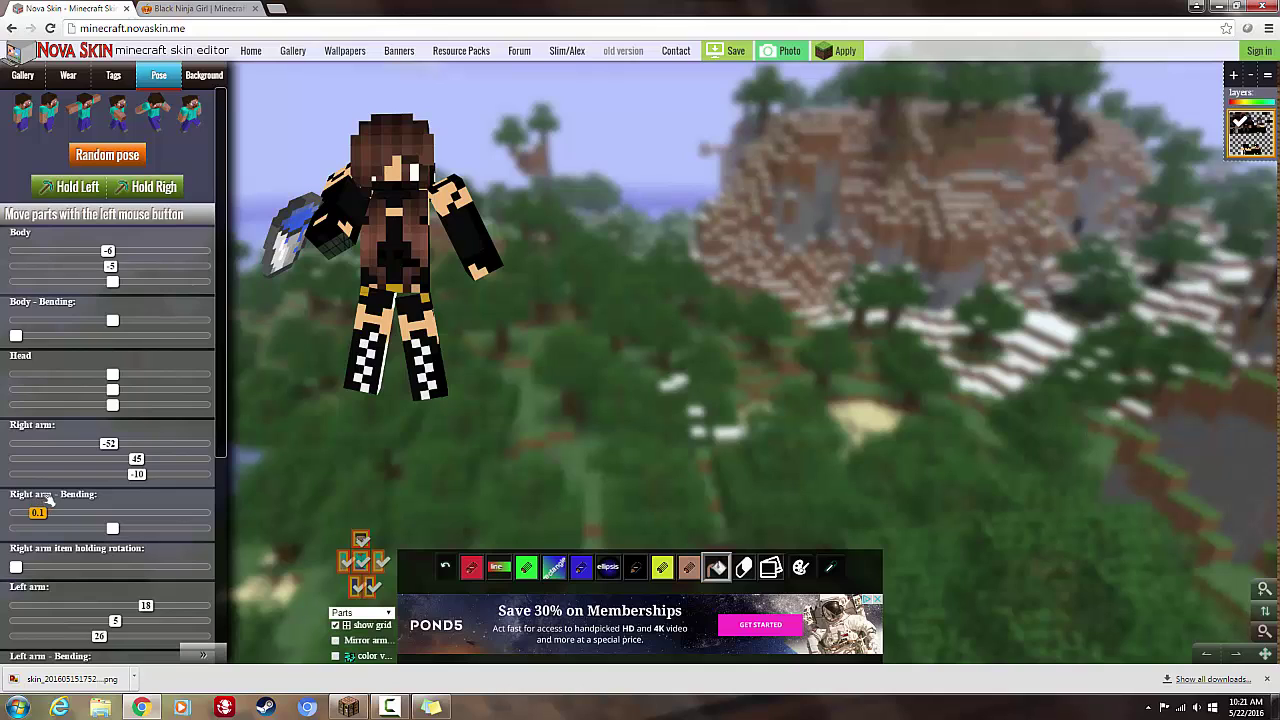
left_click_drag(55, 500, 60, 490)
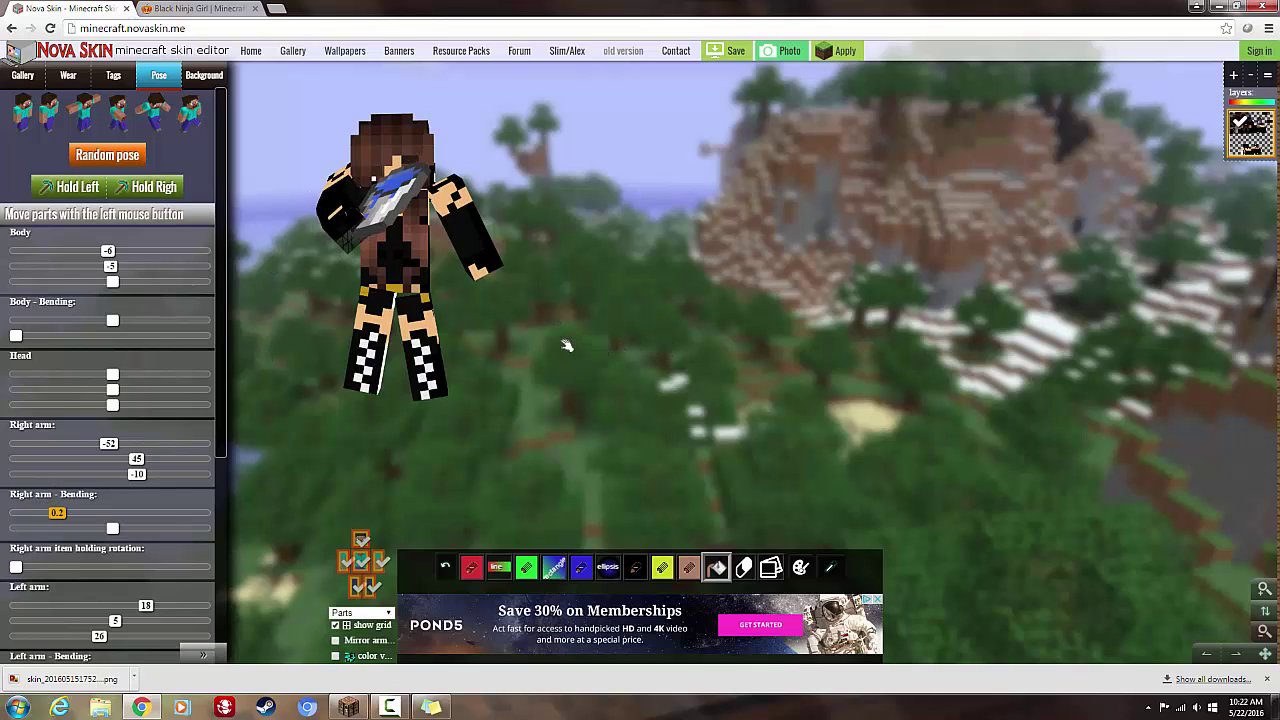
left_click_drag(566, 346, 693, 370)
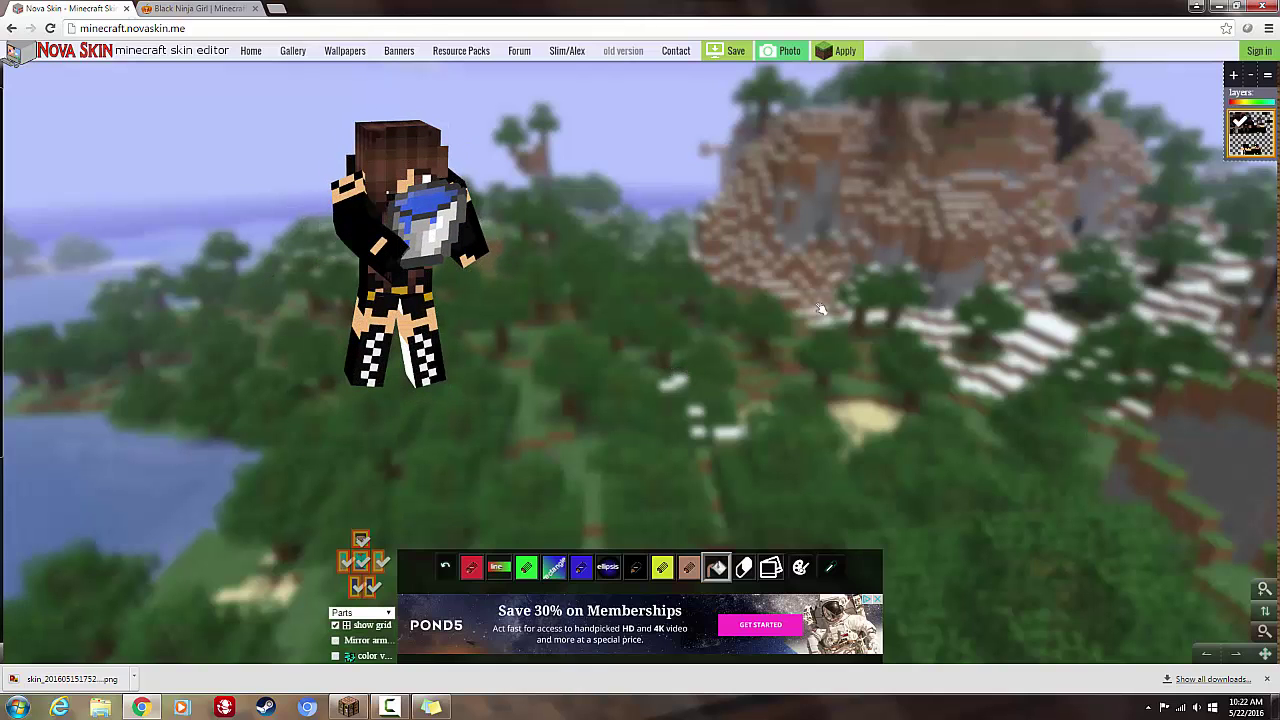
- Save the posed skin and save its 3D render image to Downloads
left_click(736, 52)
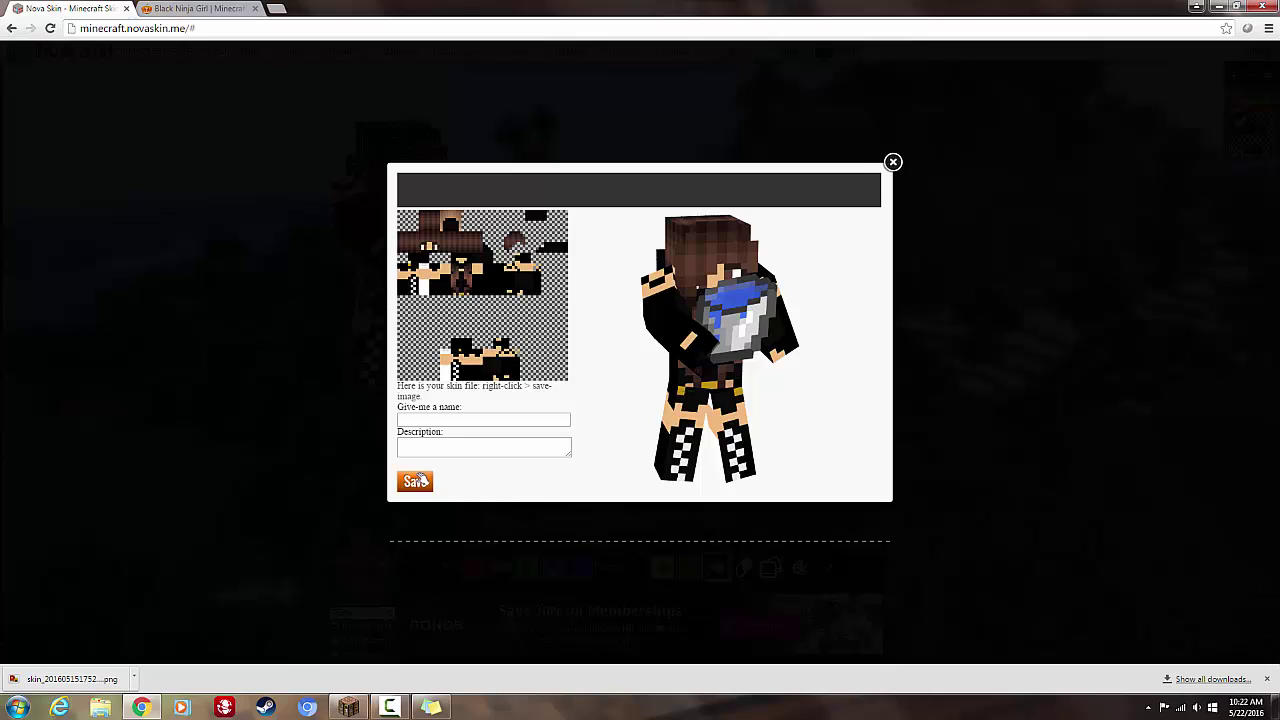
left_click(415, 481)
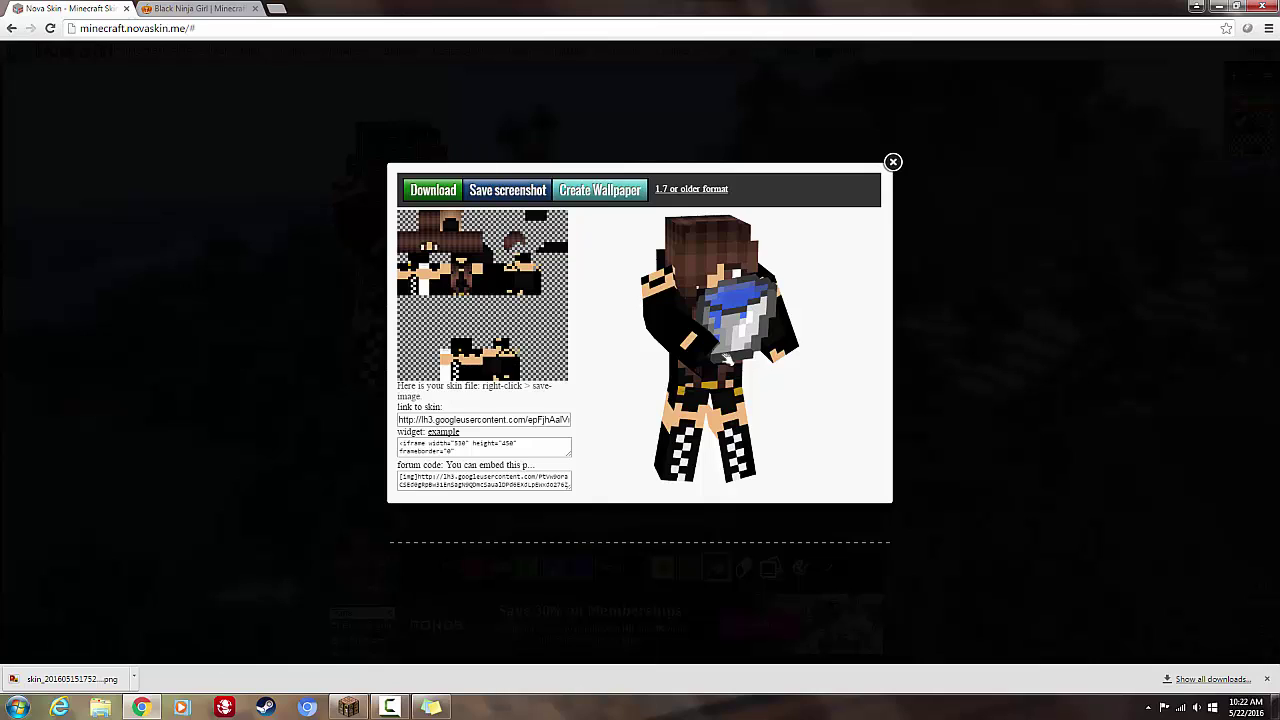
right_click(689, 316)
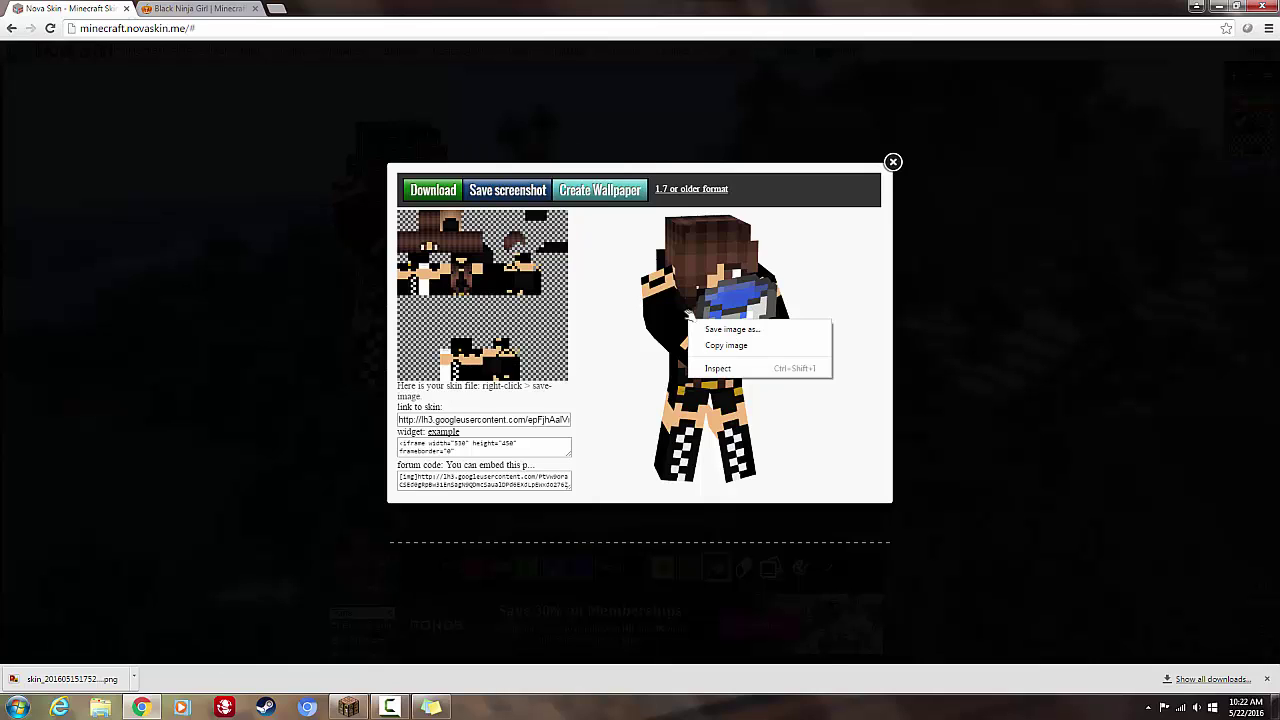
left_click(735, 329)
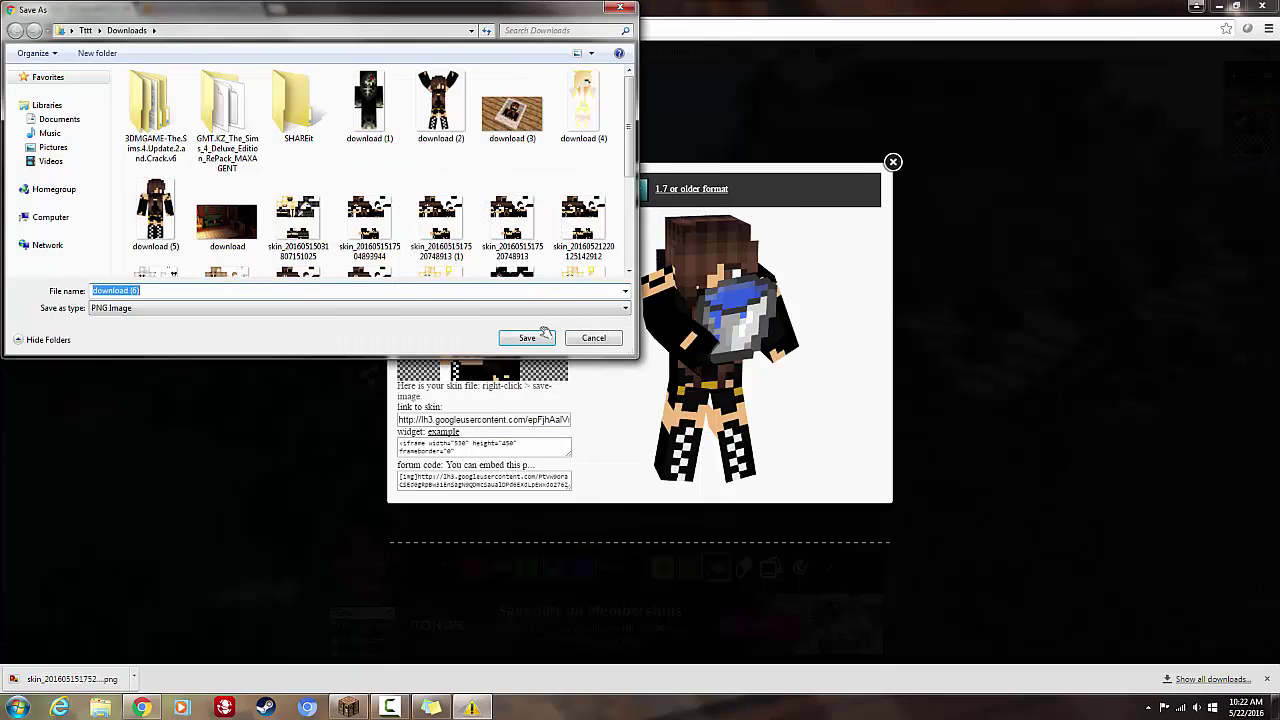
left_click(527, 337)
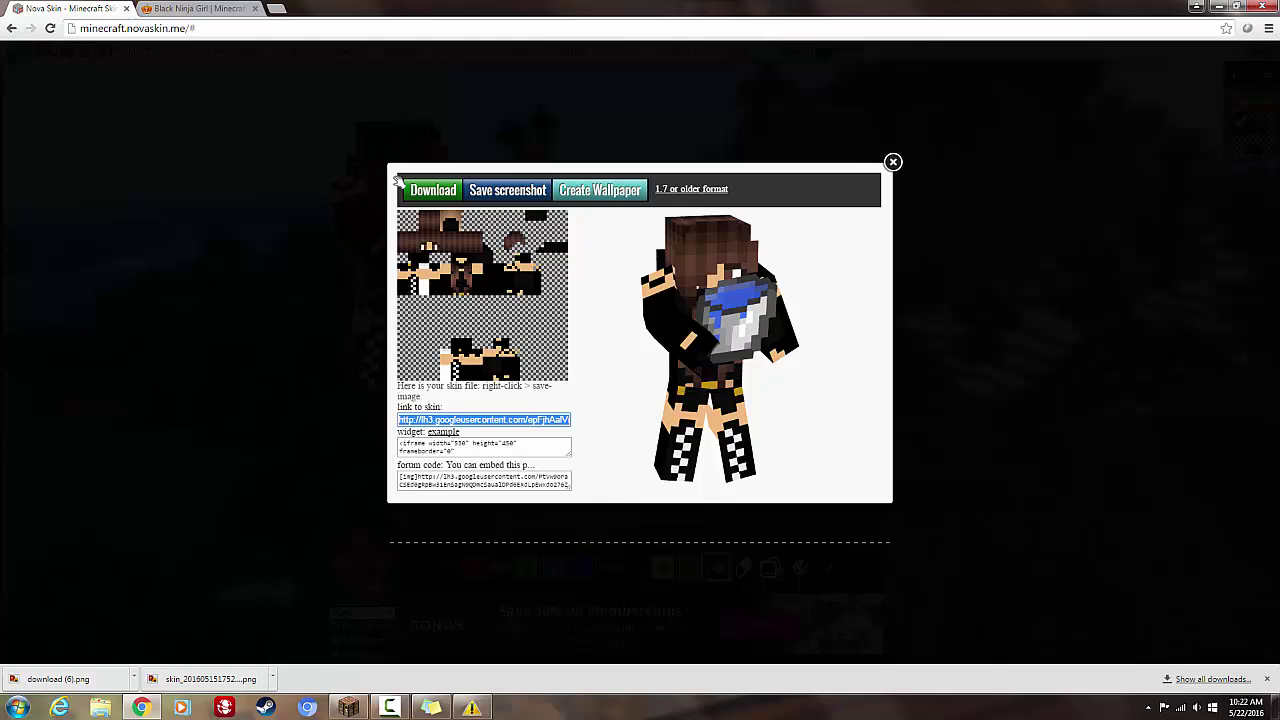
- Download the flat skin file and check it in the image viewer
left_click(428, 190)
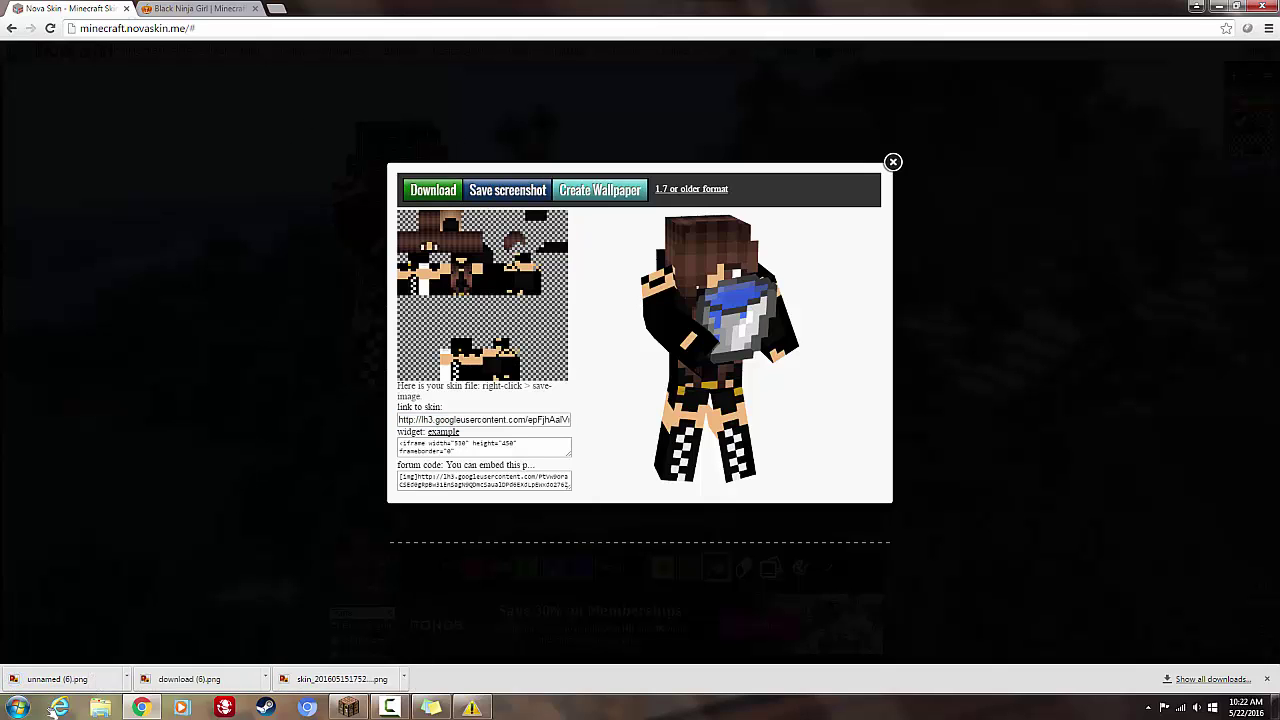
left_click(50, 679)
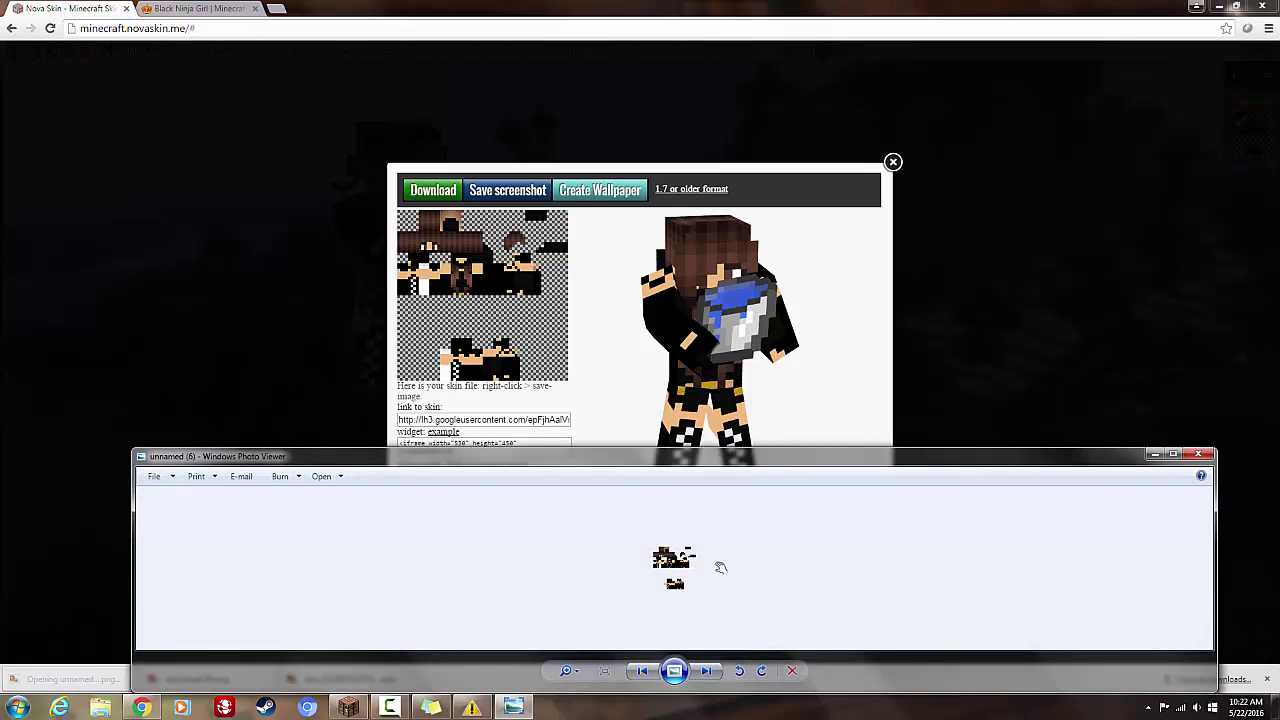
scroll(720, 563, "up", 4)
scroll(720, 563, "down", 1)
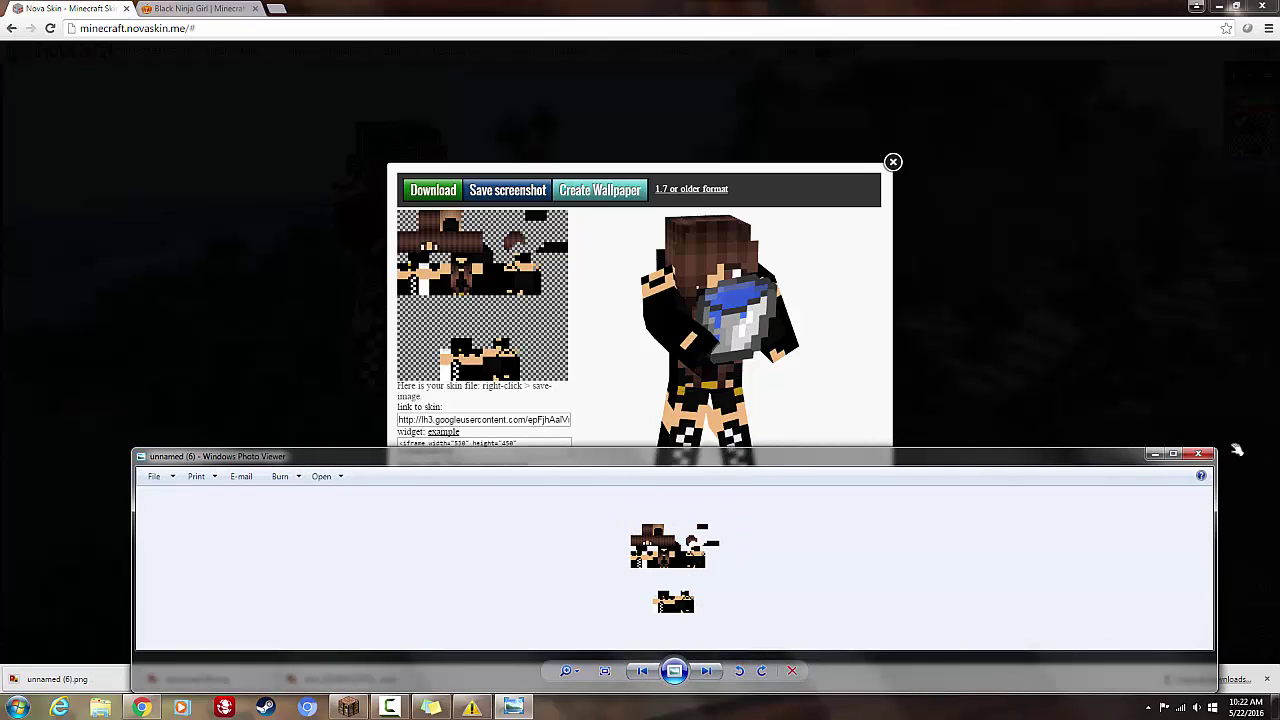
left_click(1203, 454)
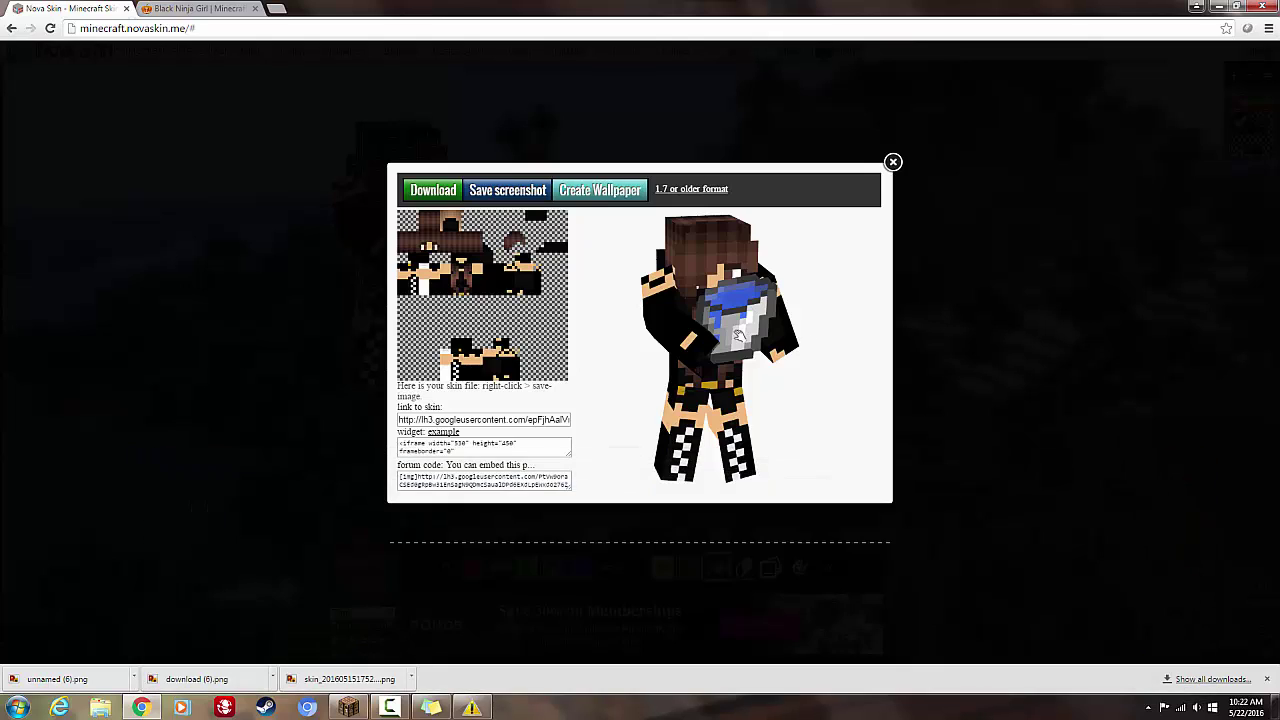
right_click(739, 337)
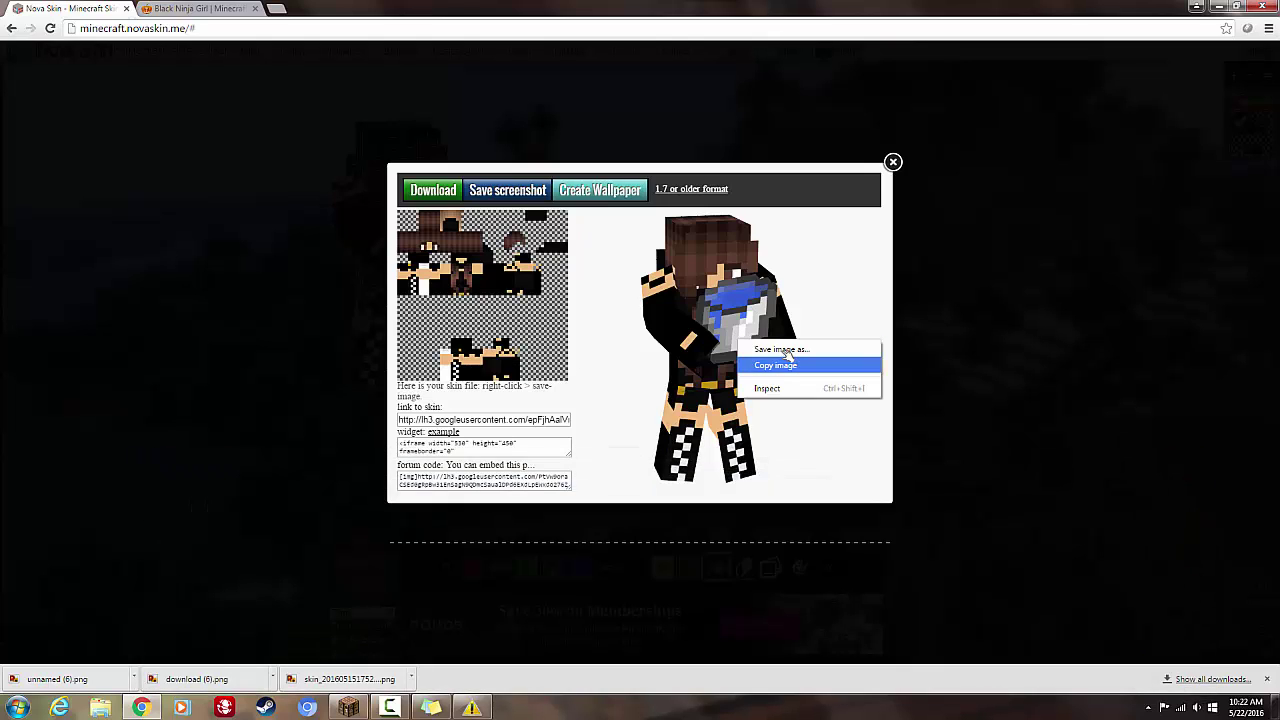
left_click(667, 355)
- Close the export popup and put the render download (6).png on the desktop
left_click(893, 161)
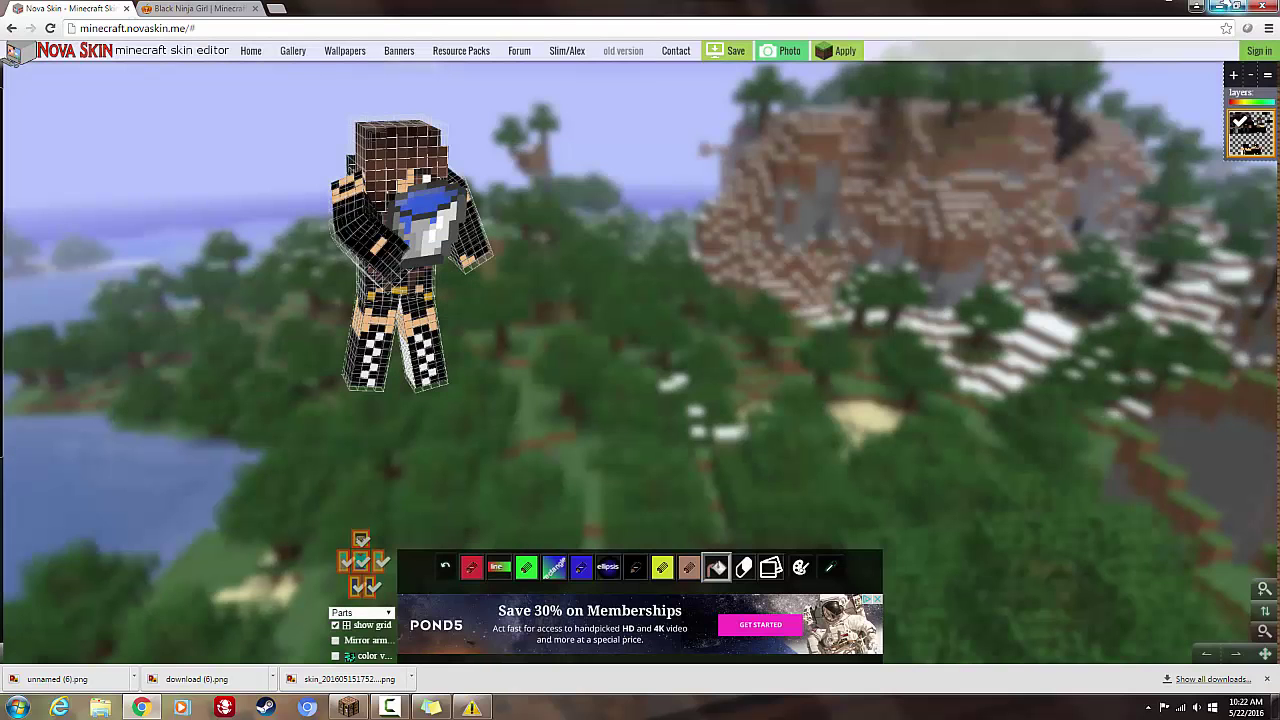
left_click(1196, 6)
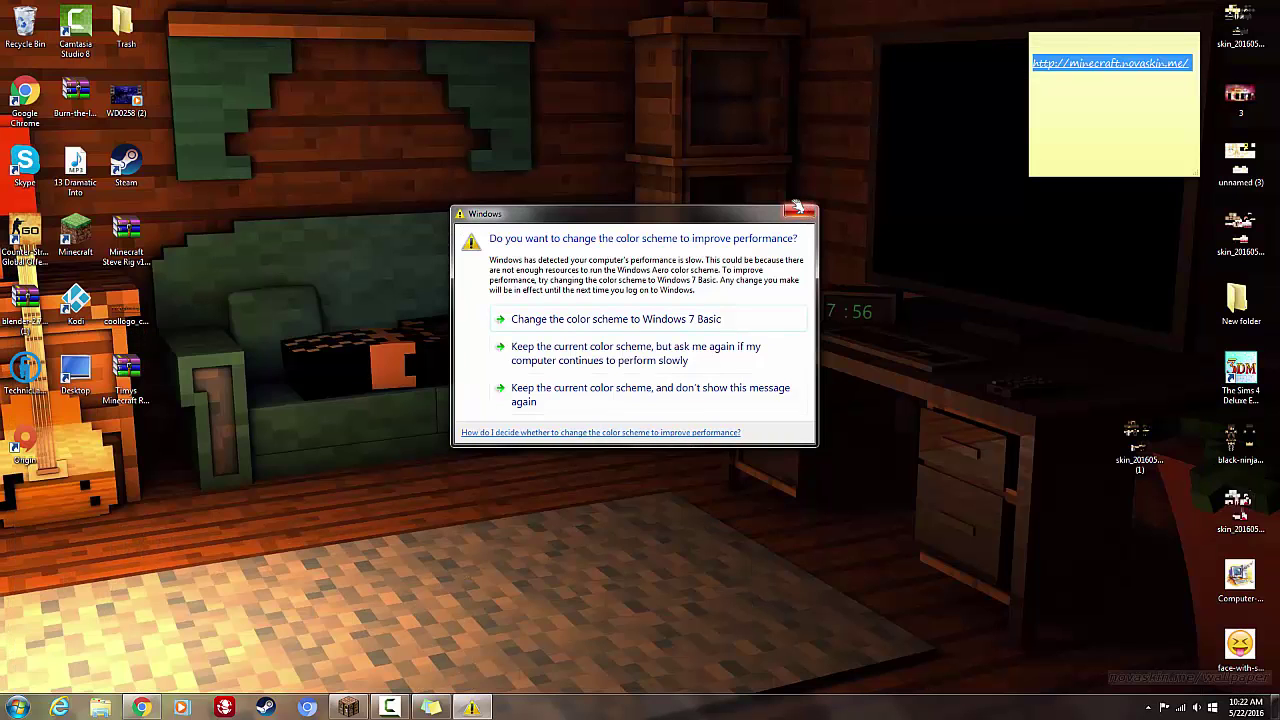
left_click(801, 213)
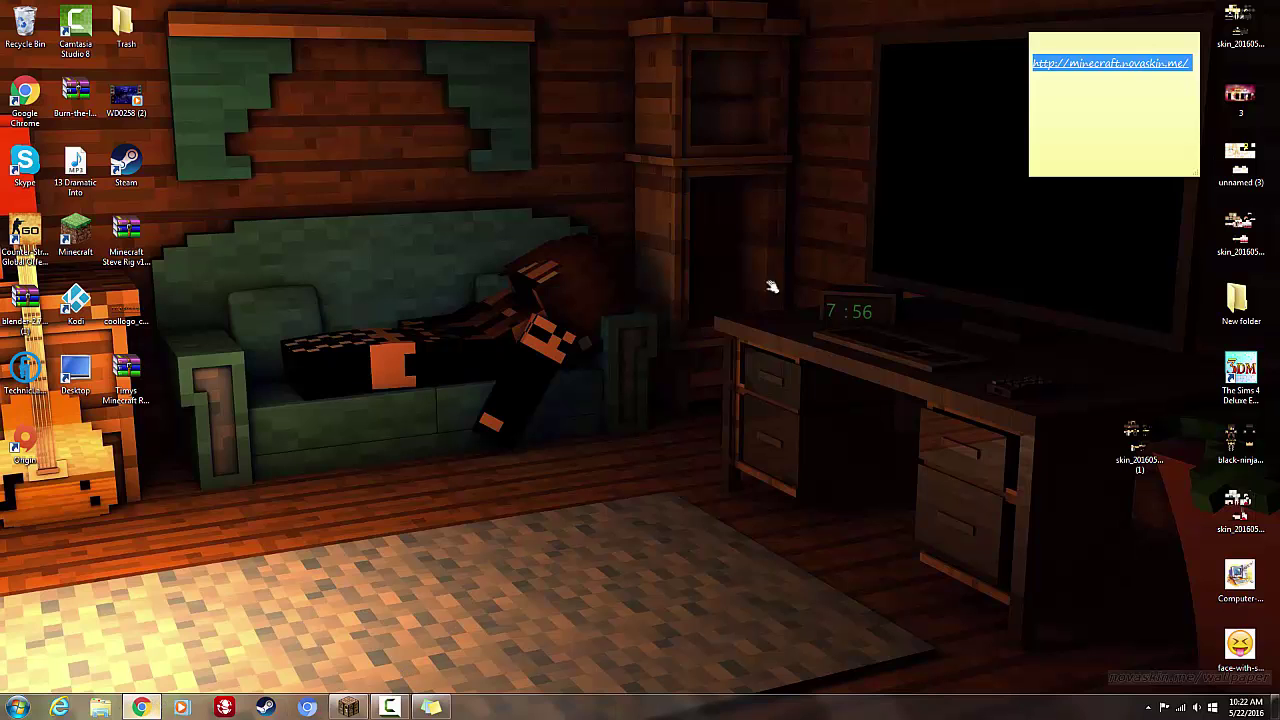
left_click(141, 707)
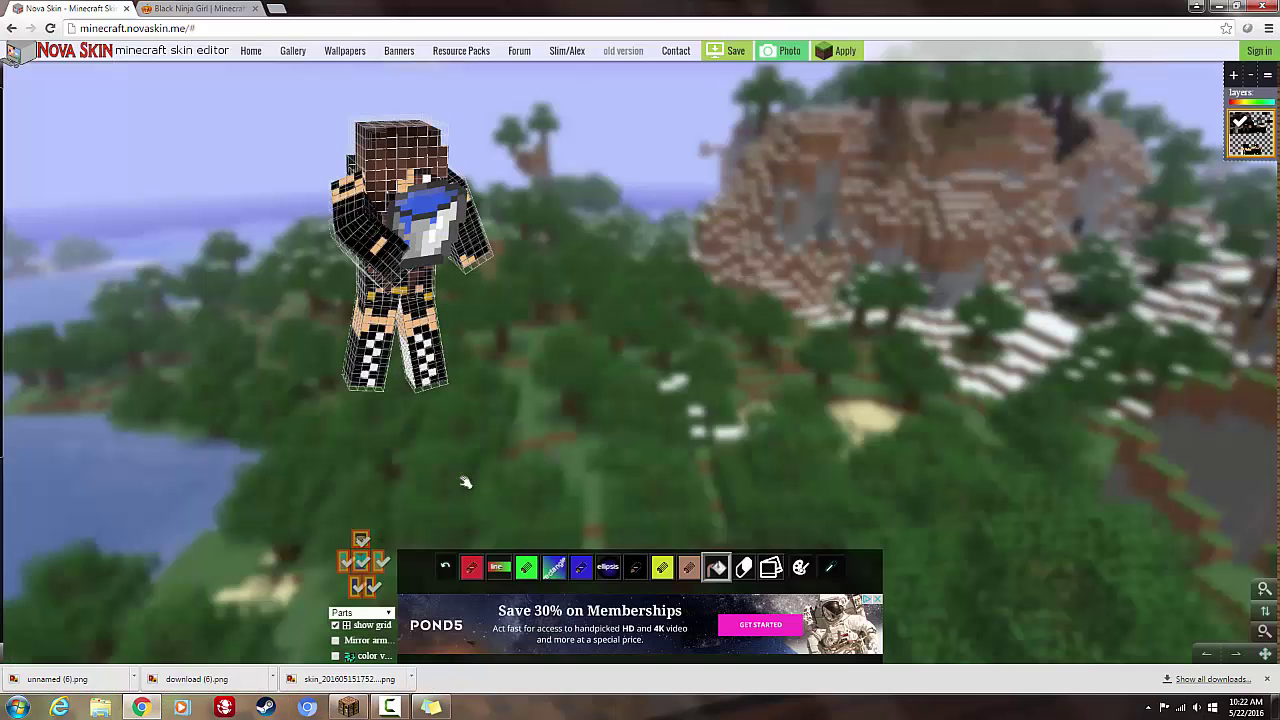
left_click(1238, 6)
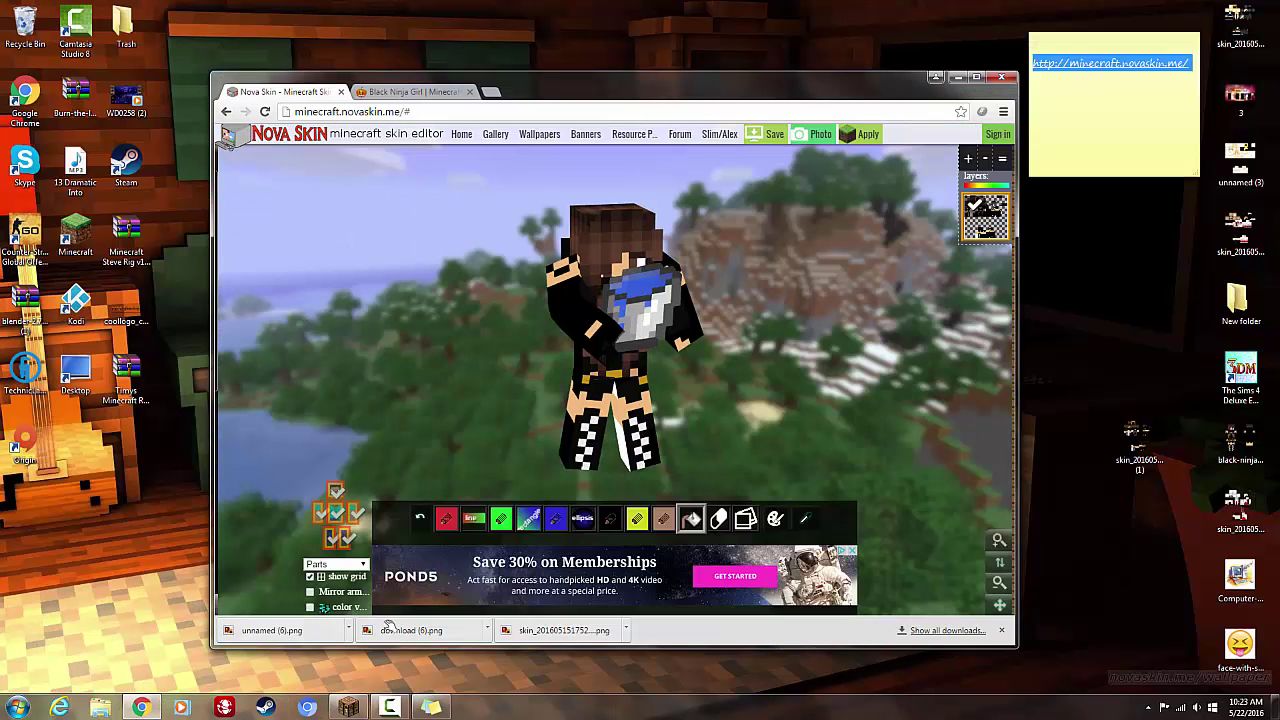
left_click_drag(404, 636, 1114, 304)
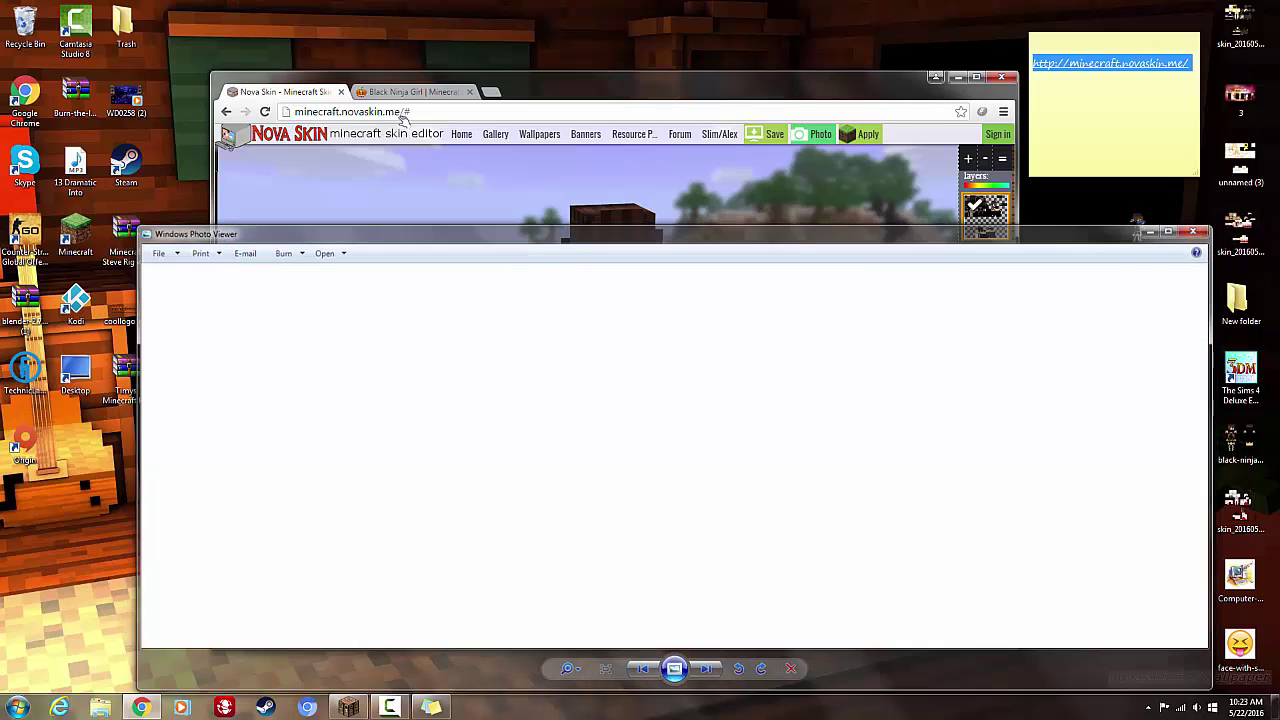
- Close the render preview and start PicMonkey's Edit a photo in a new tab
left_click(1198, 229)
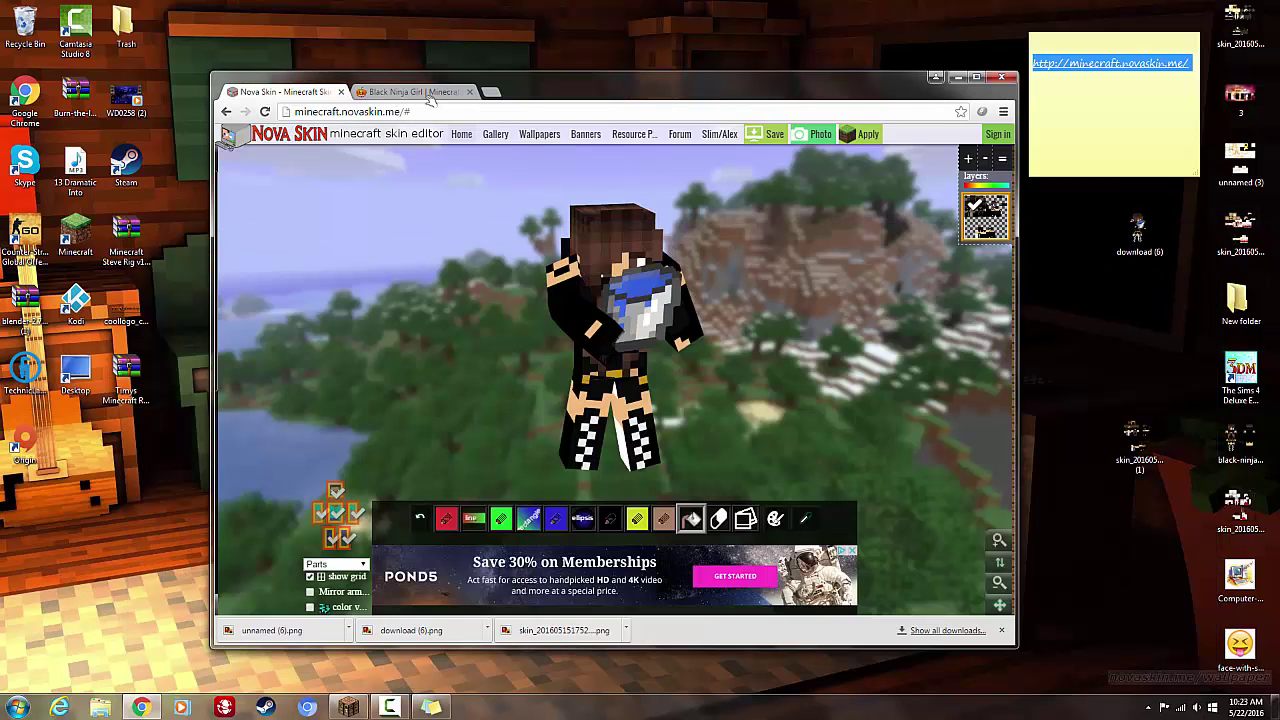
left_click(478, 91)
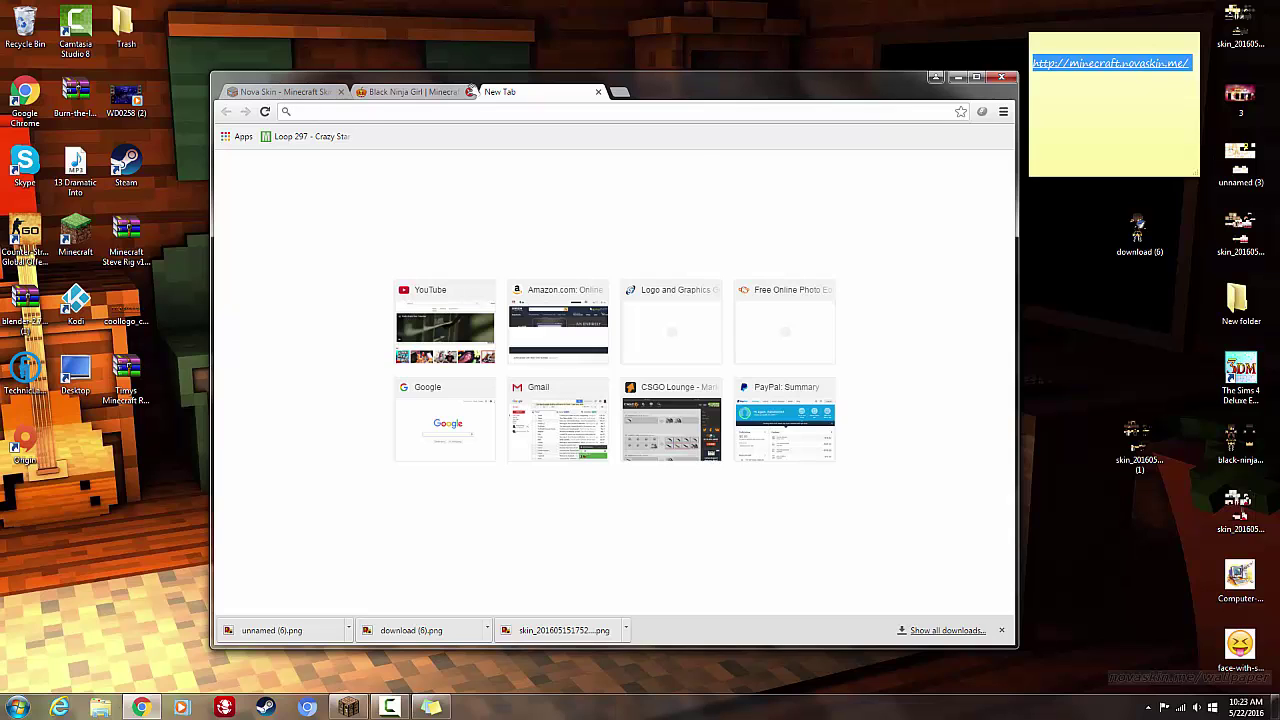
type("picmonkey.com")
key("Return")
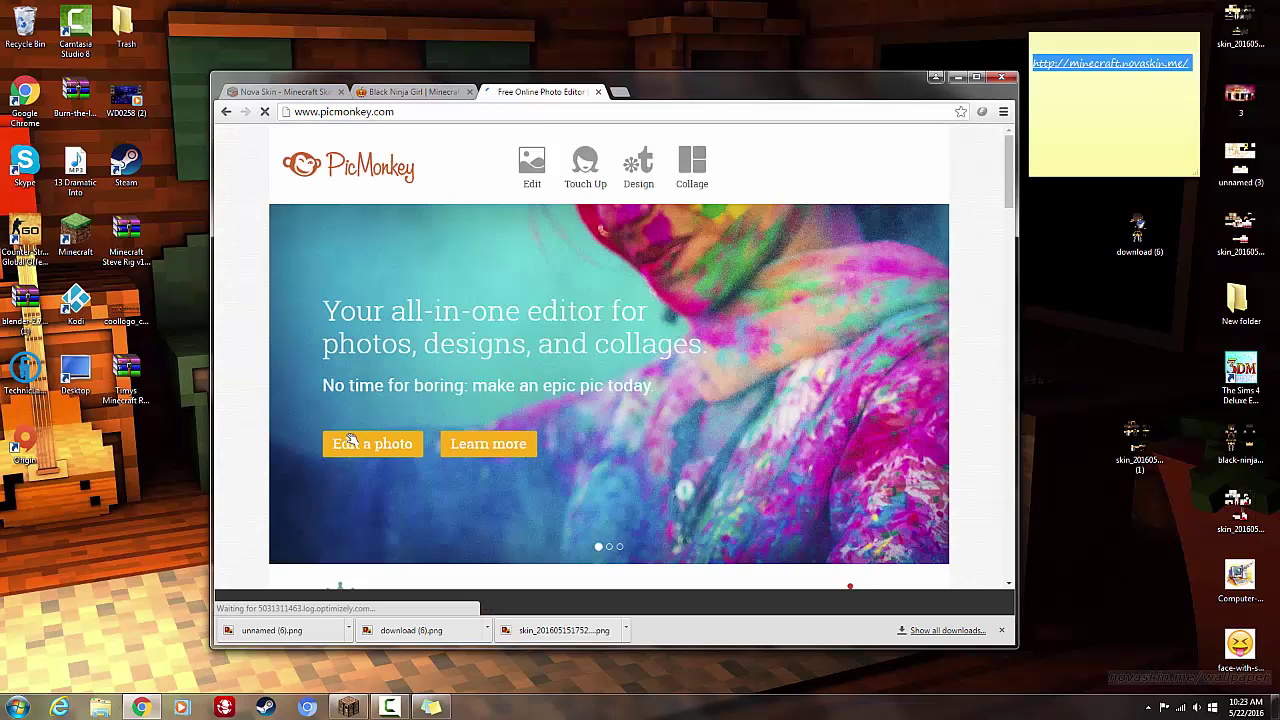
left_click(354, 443)
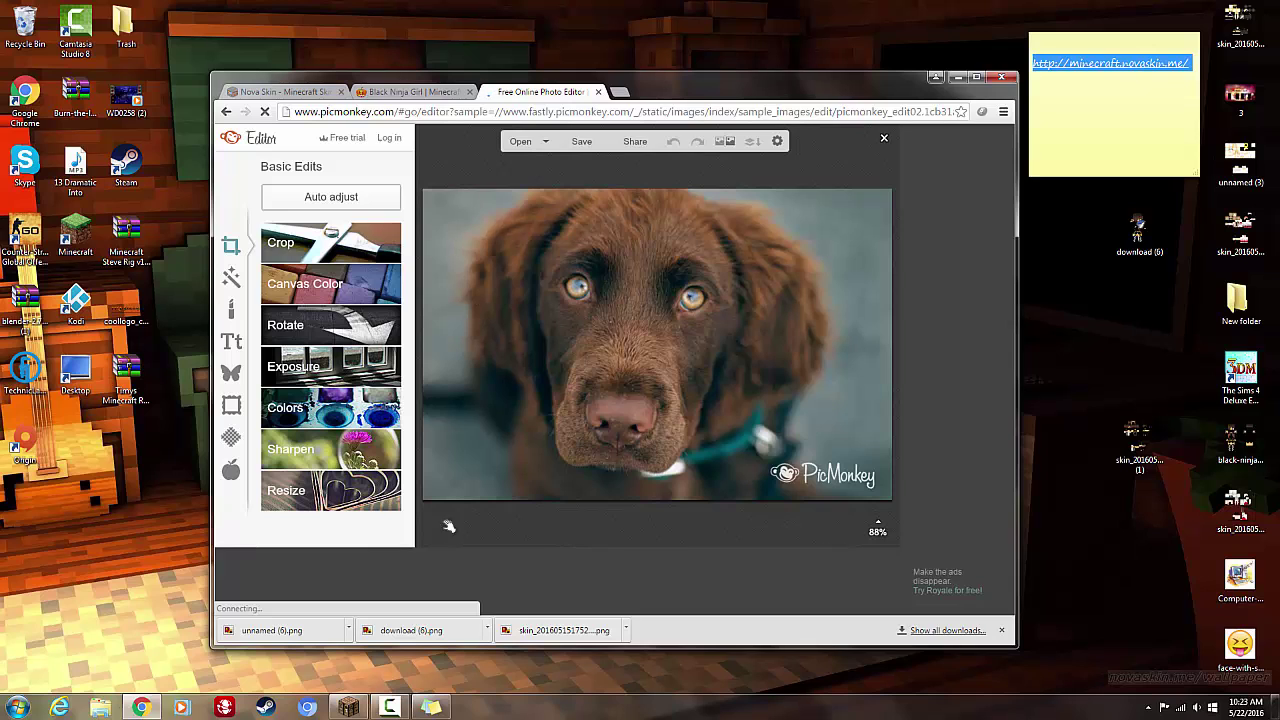
- Browse the Music library in the file picker, trying the rose and hqdefault images
mouse_move(380, 706)
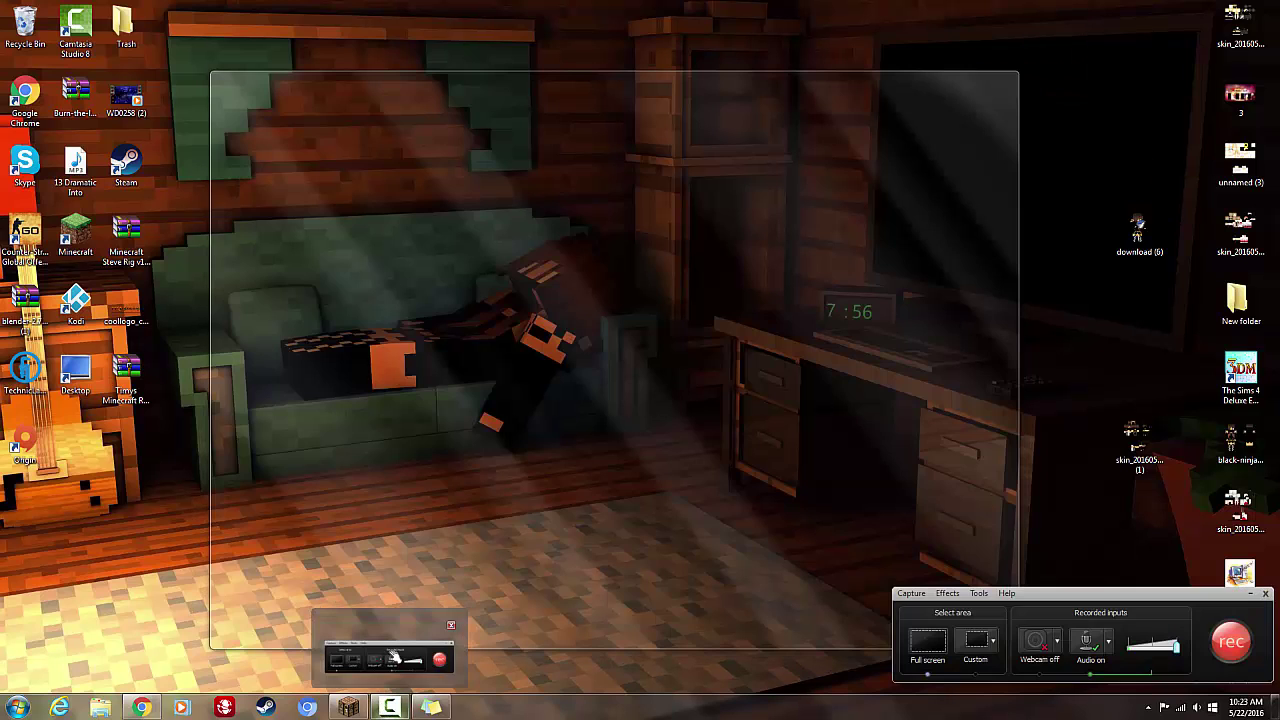
left_click(395, 657)
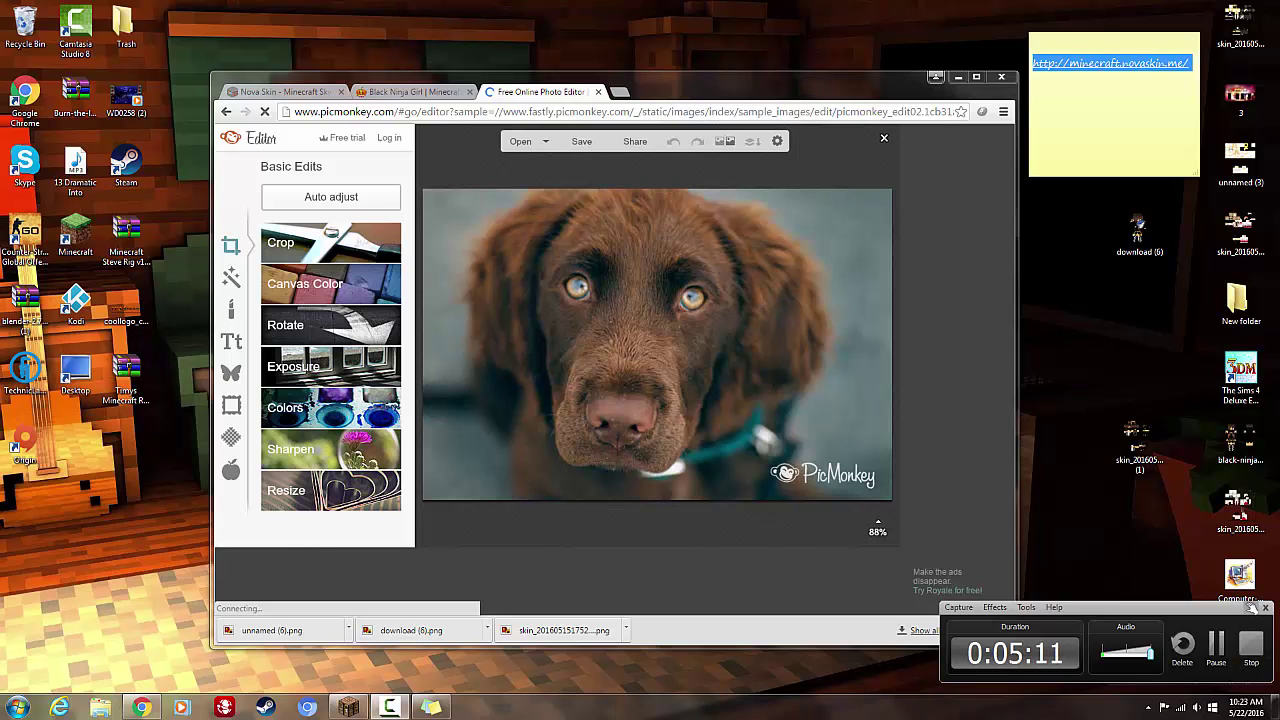
left_click(1253, 607)
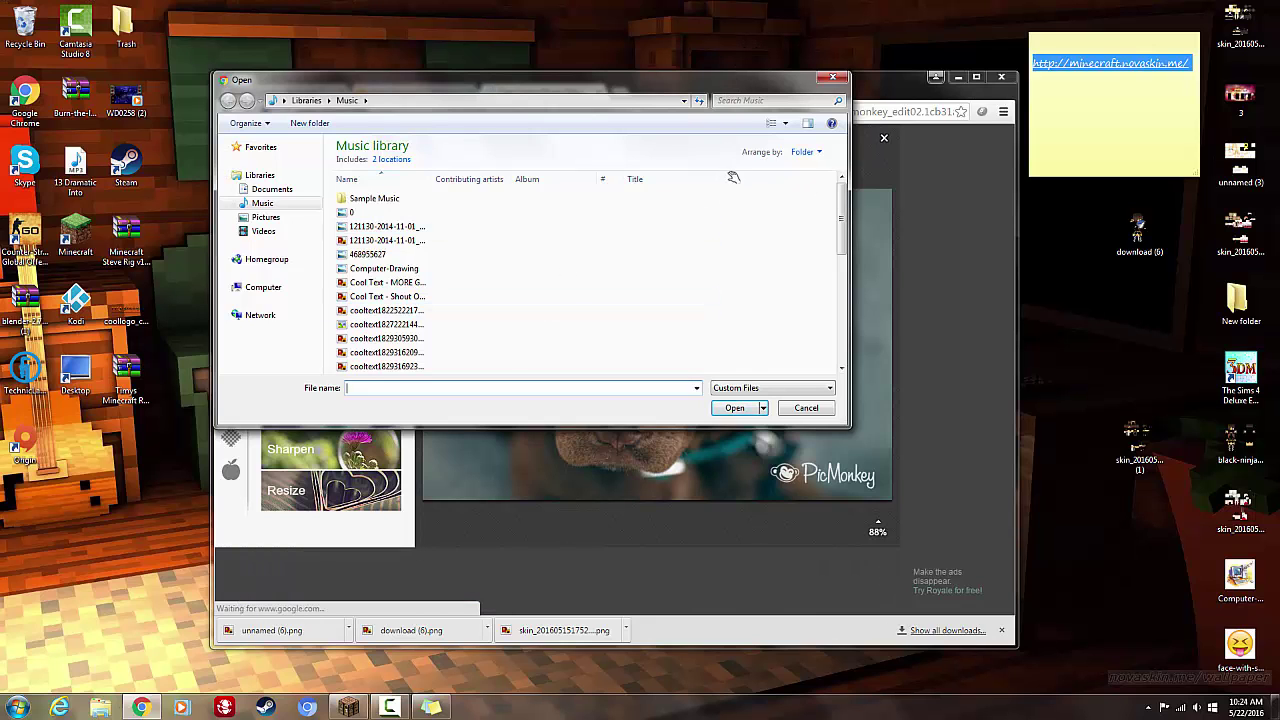
left_click_drag(706, 80, 737, 275)
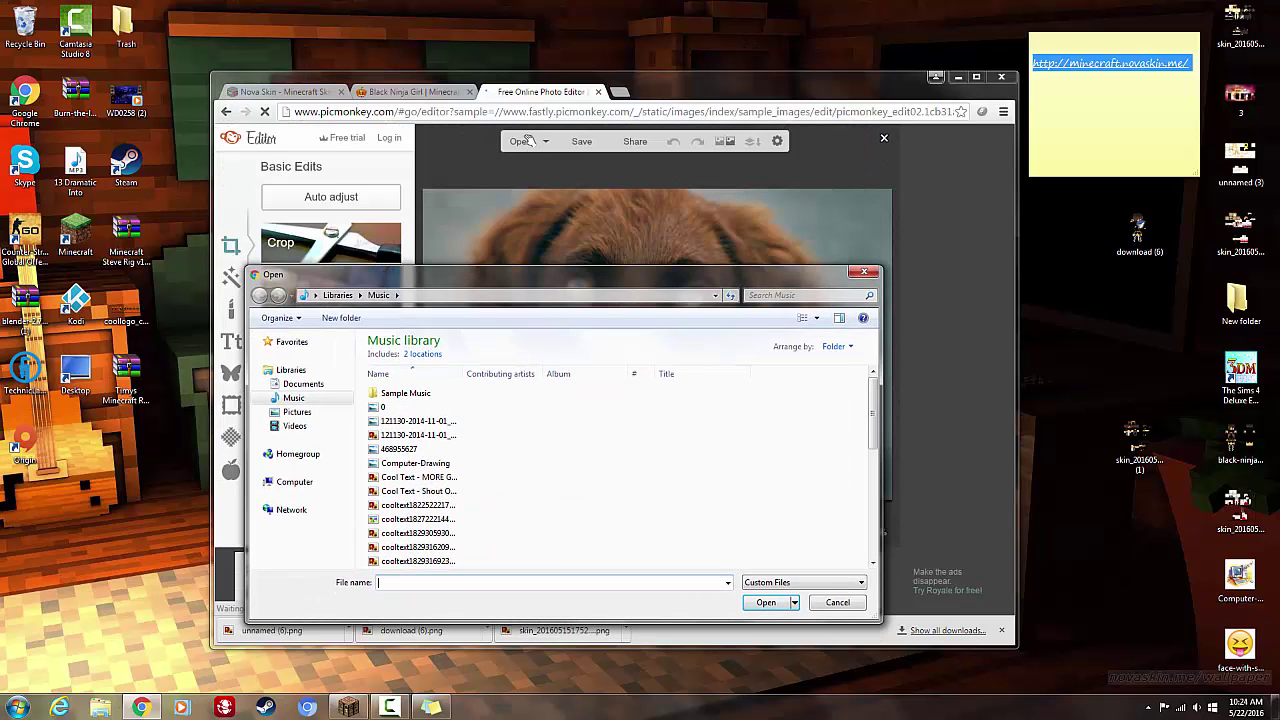
left_click_drag(582, 267, 612, 121)
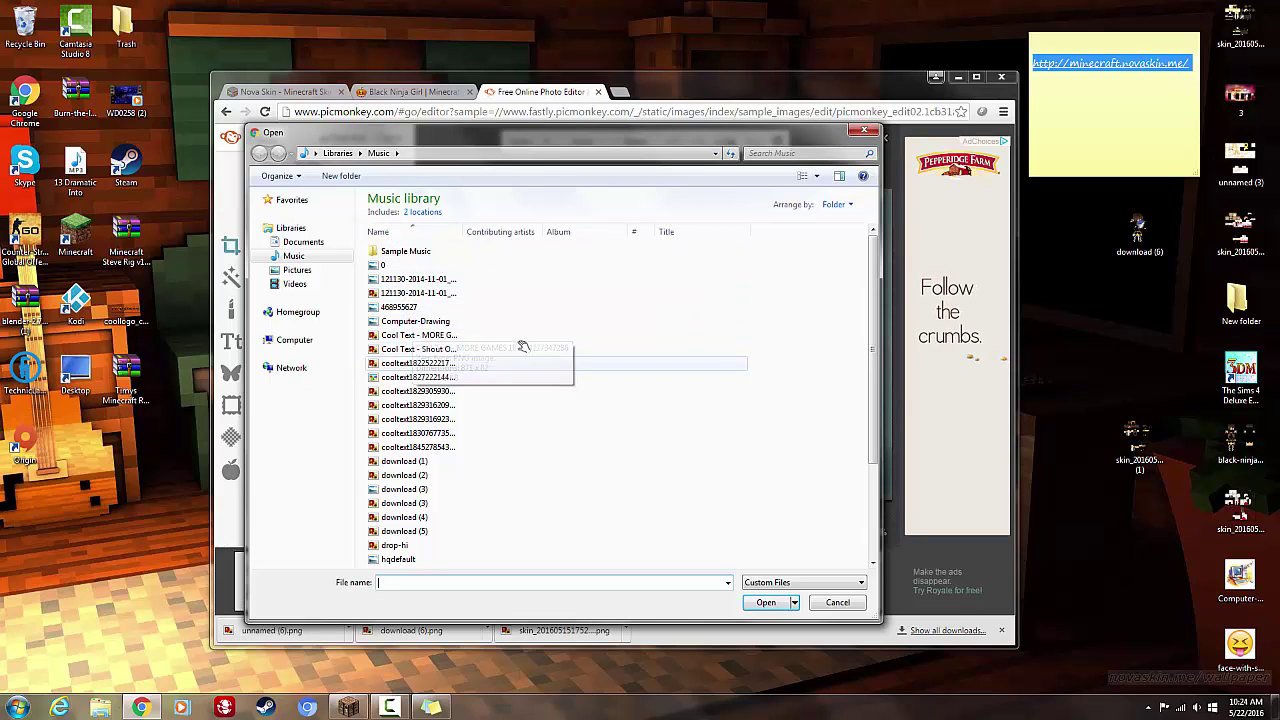
double_click(418, 296)
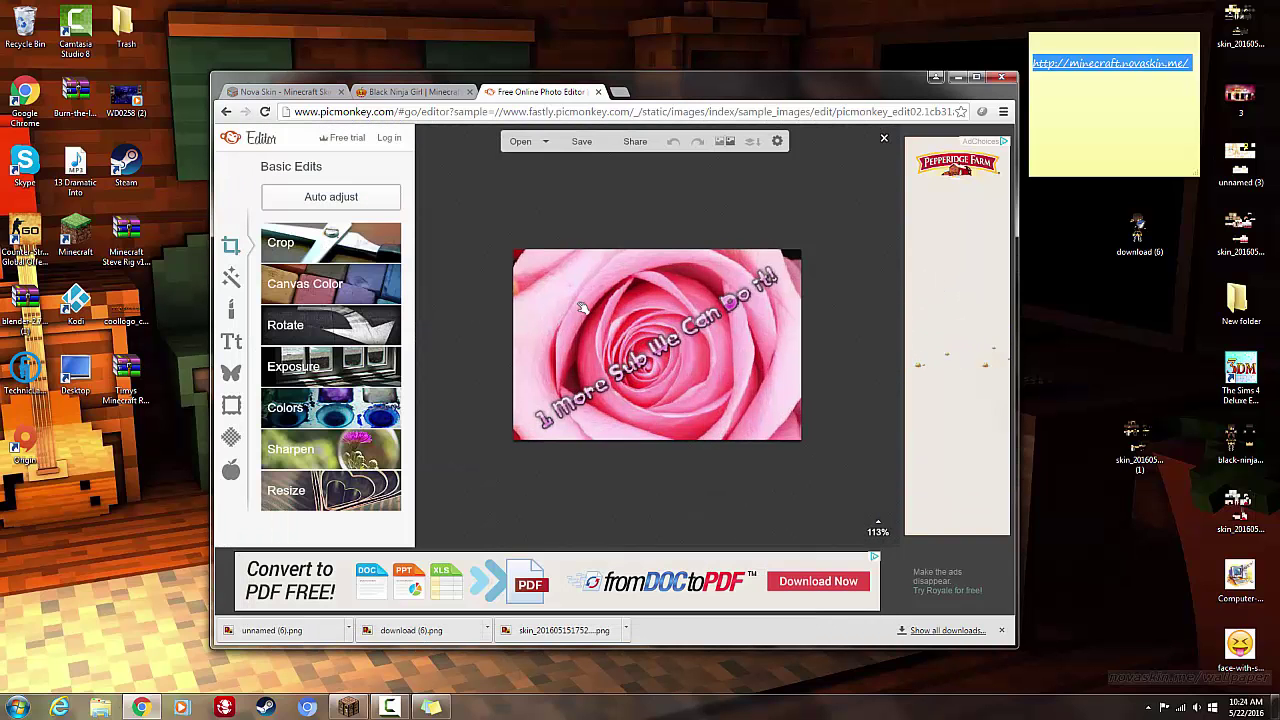
key("ctrl+o")
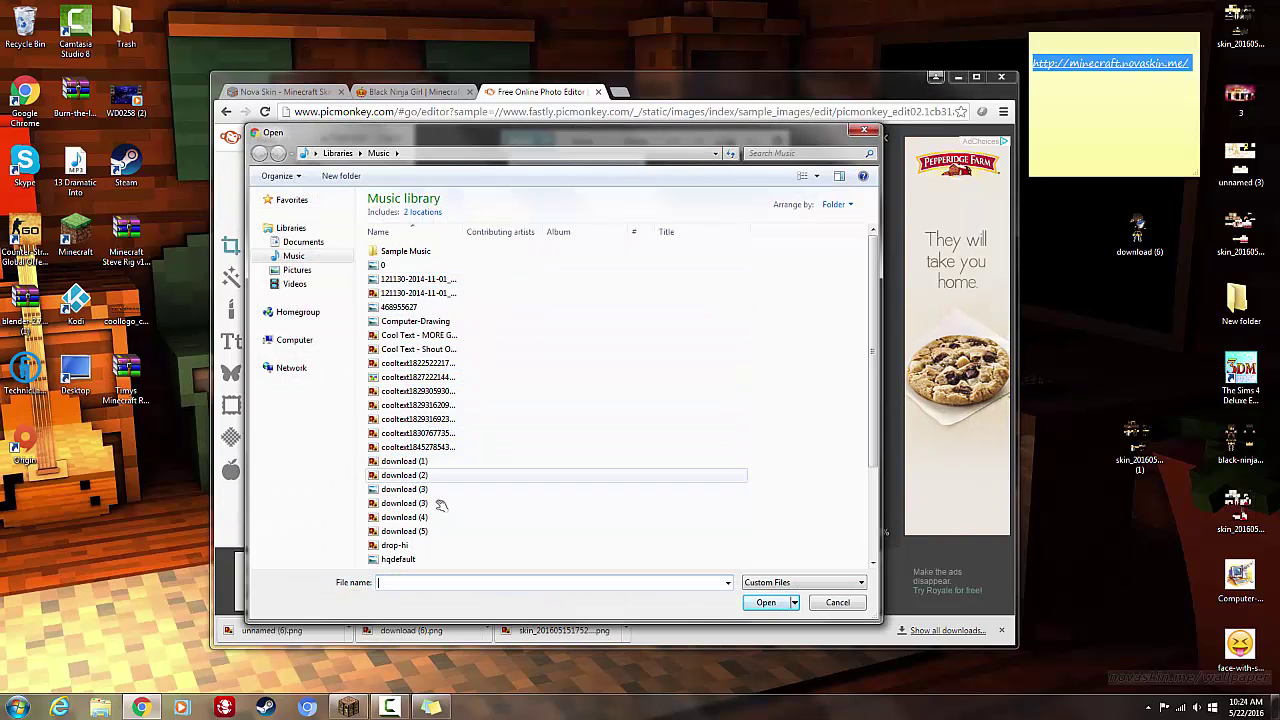
left_click(432, 502)
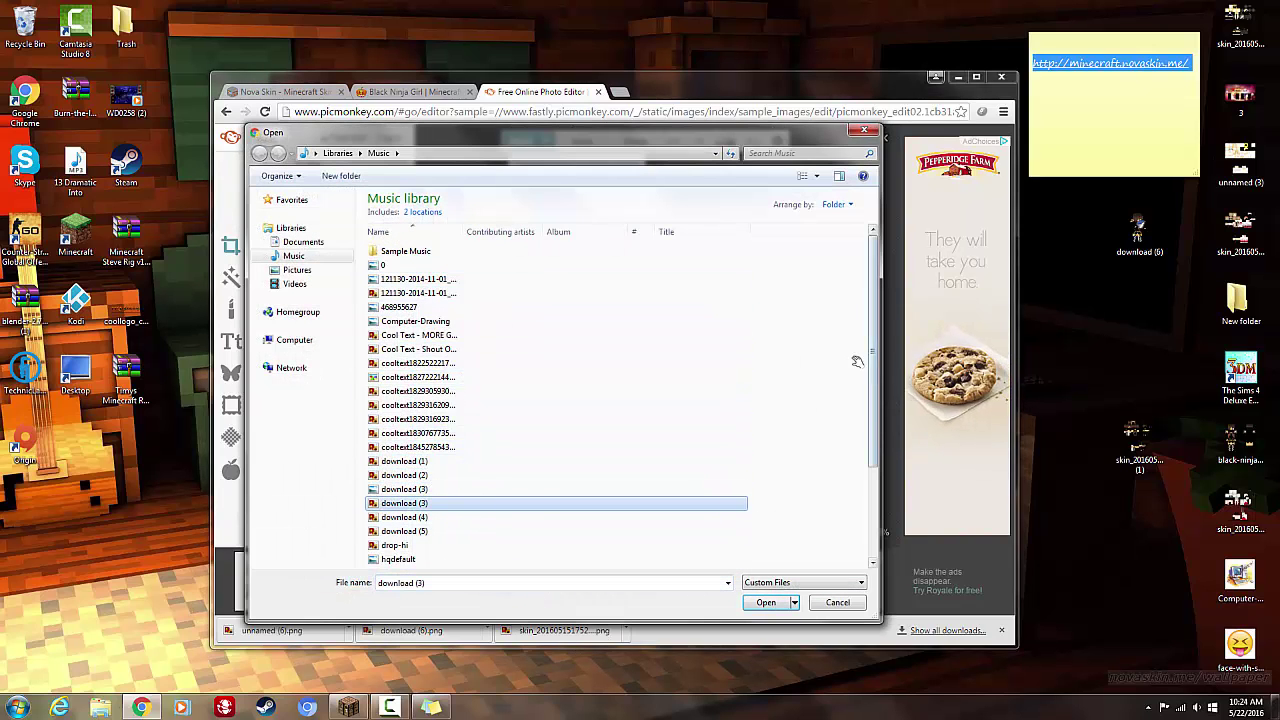
double_click(521, 557)
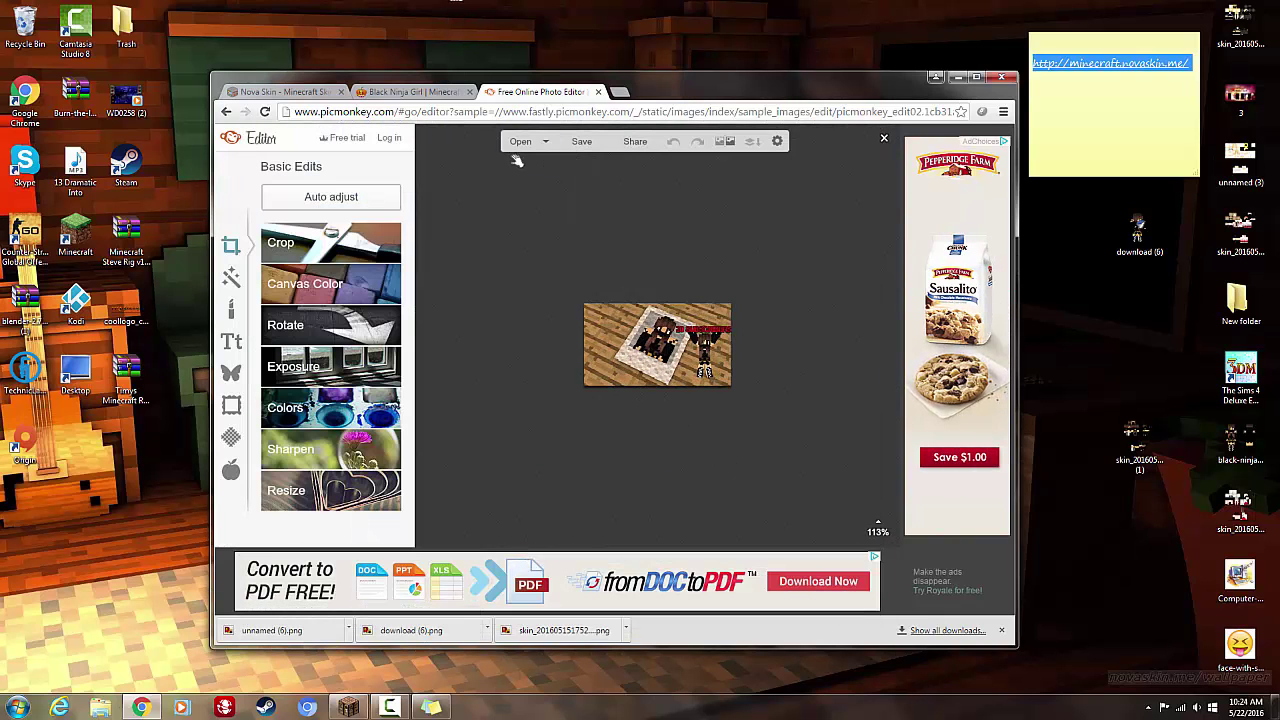
- Open the character picture named photo as the base image and switch to Overlays
key("ctrl+o")
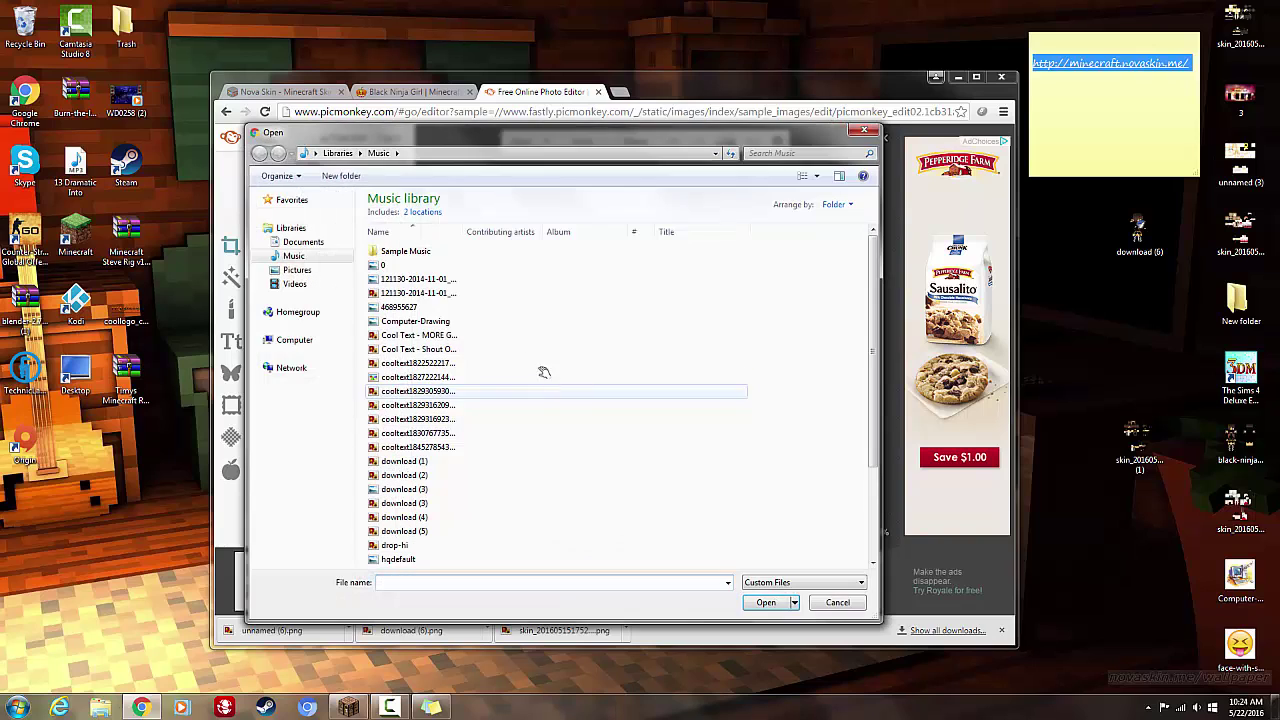
left_click_drag(871, 277, 876, 402)
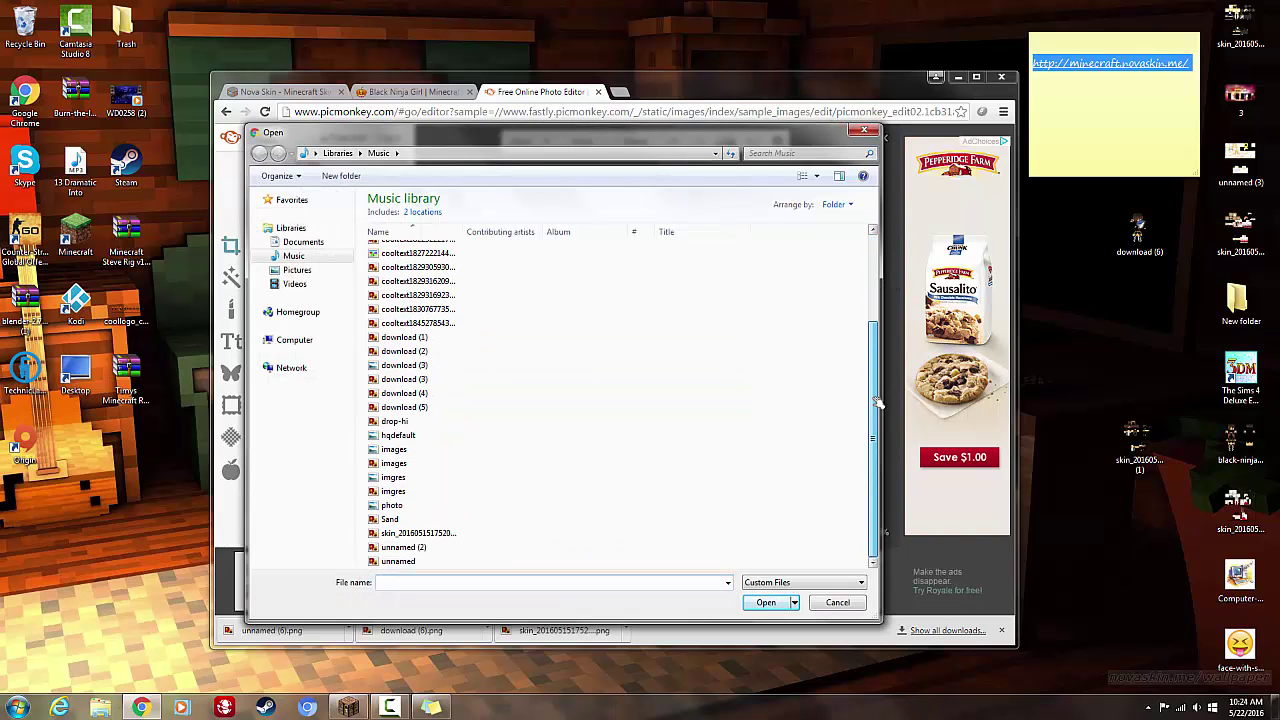
double_click(424, 505)
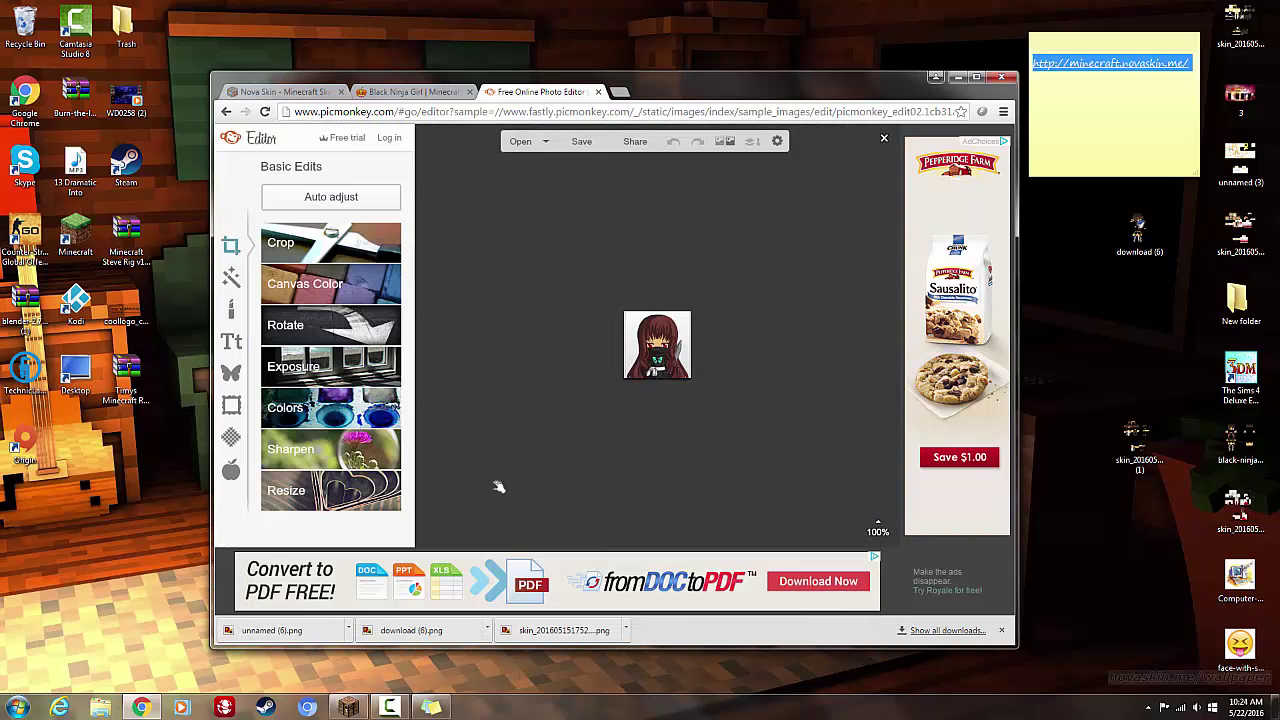
scroll(637, 443, "up", 5)
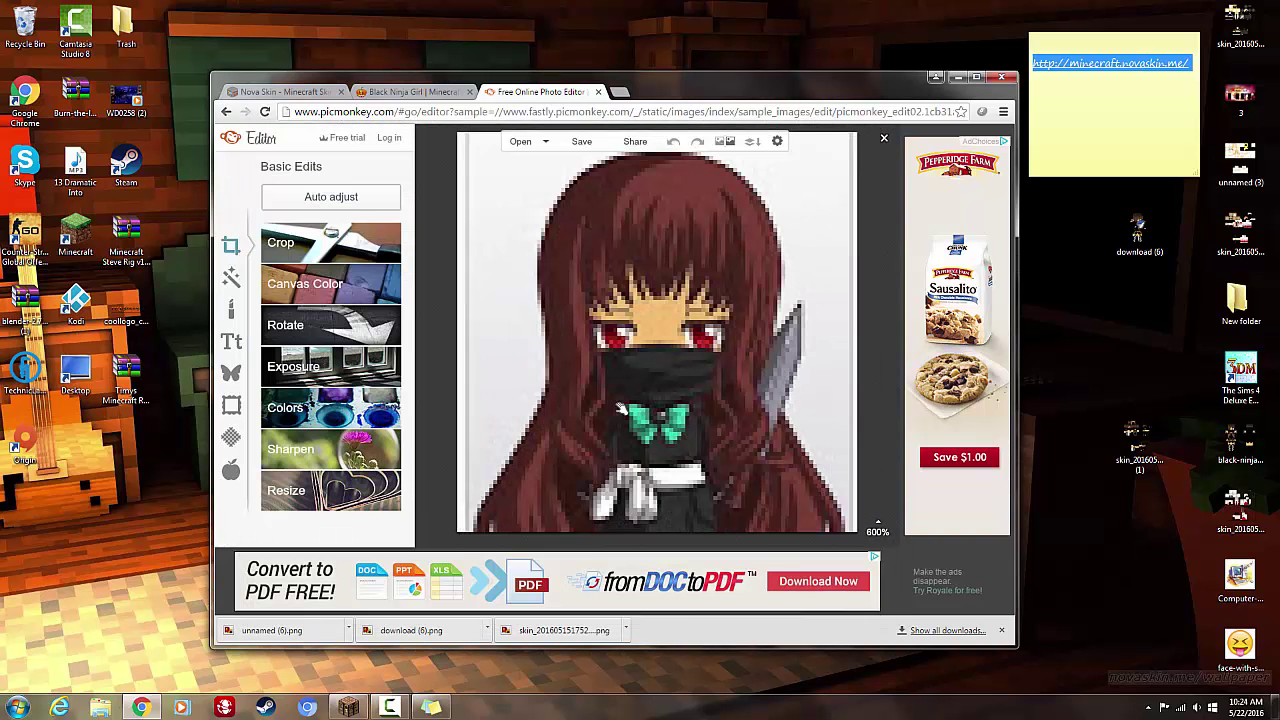
scroll(620, 408, "down", 1)
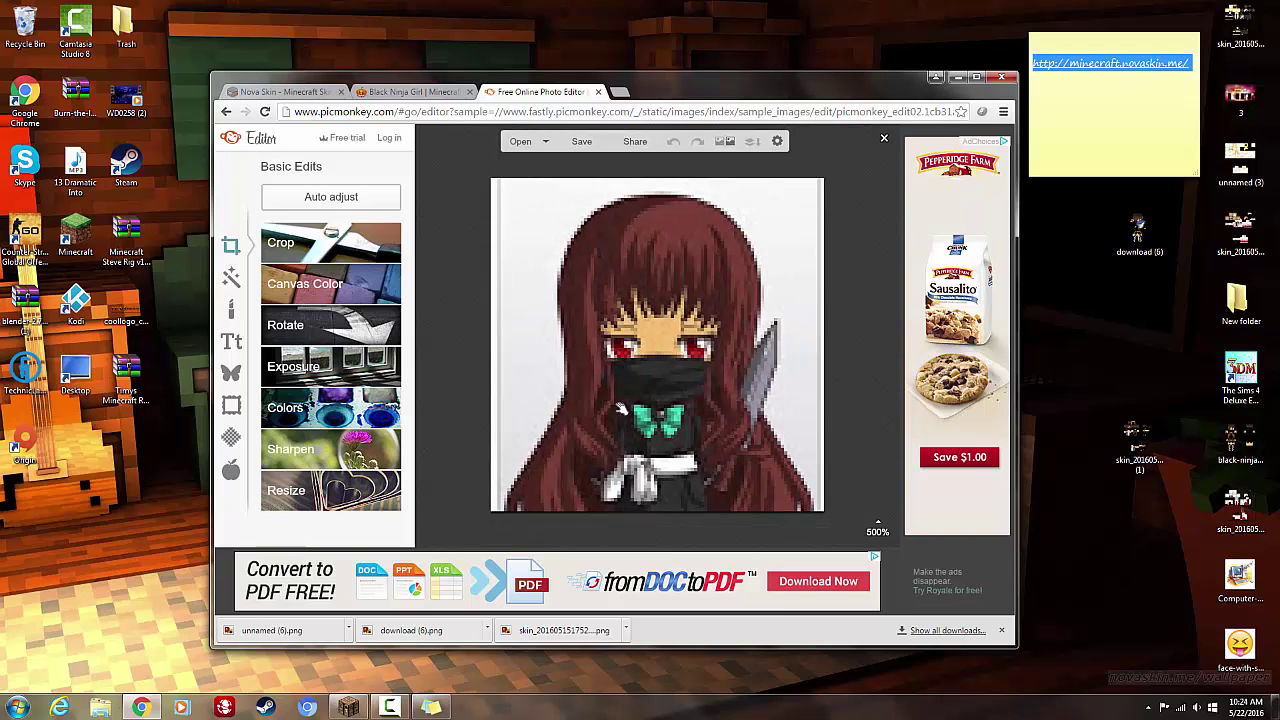
scroll(620, 408, "down", 1)
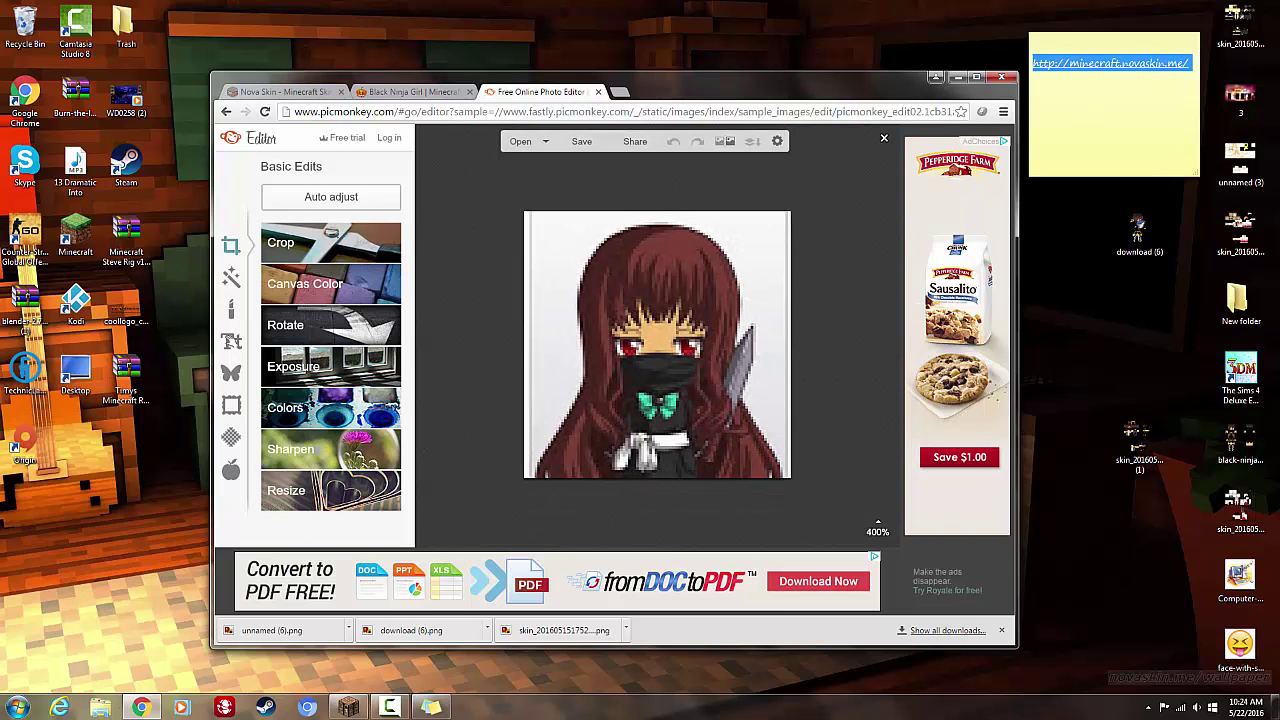
left_click(246, 370)
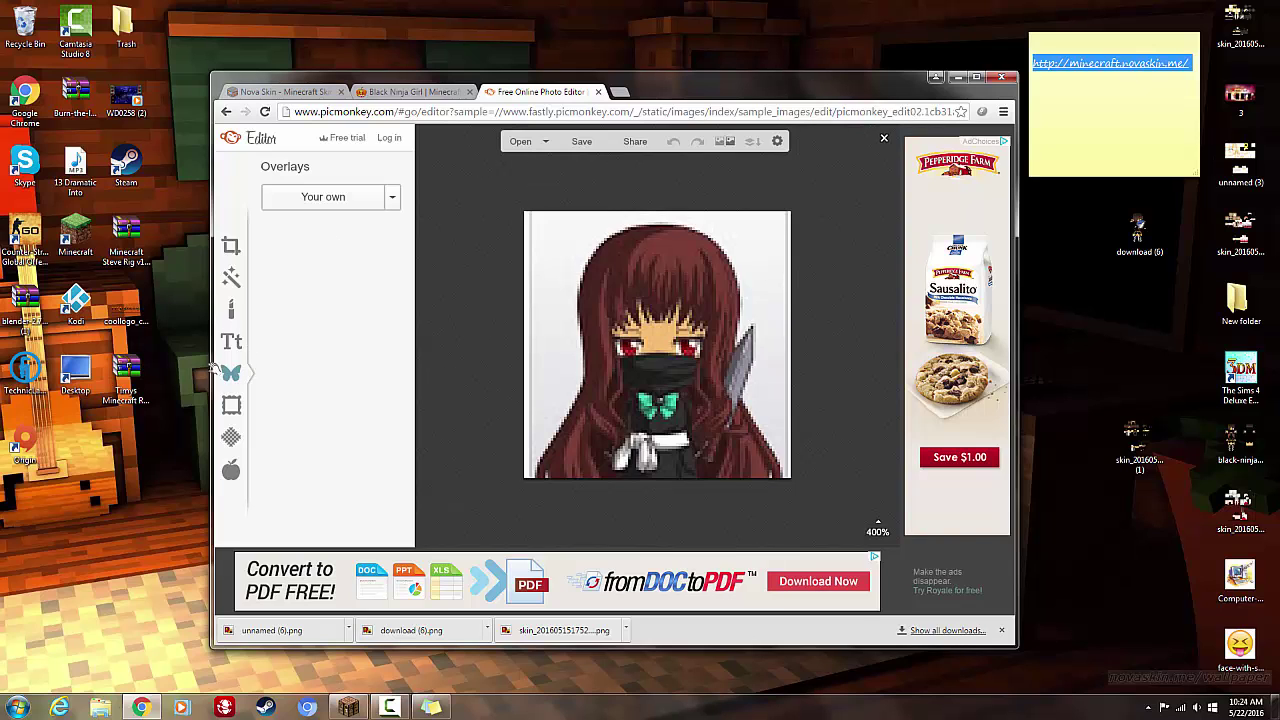
- Add download (6) from Your own as an overlay and drag it to the picture's right side
left_click(310, 196)
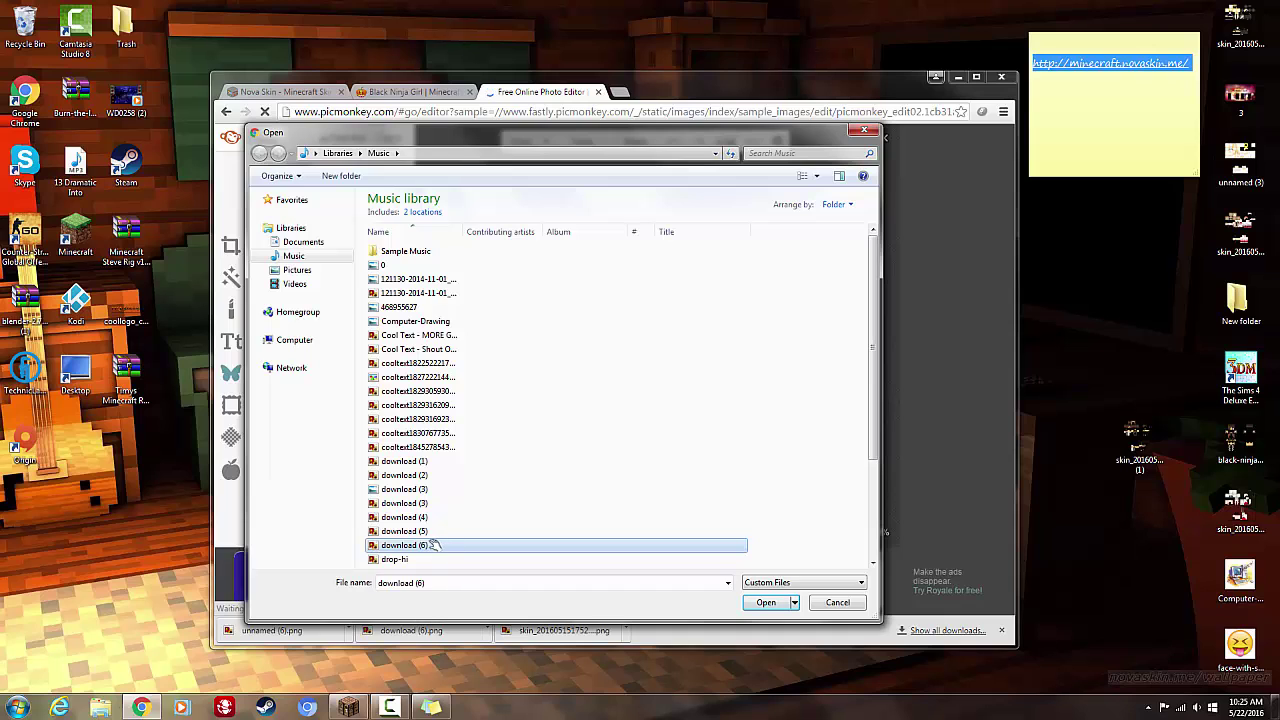
double_click(425, 545)
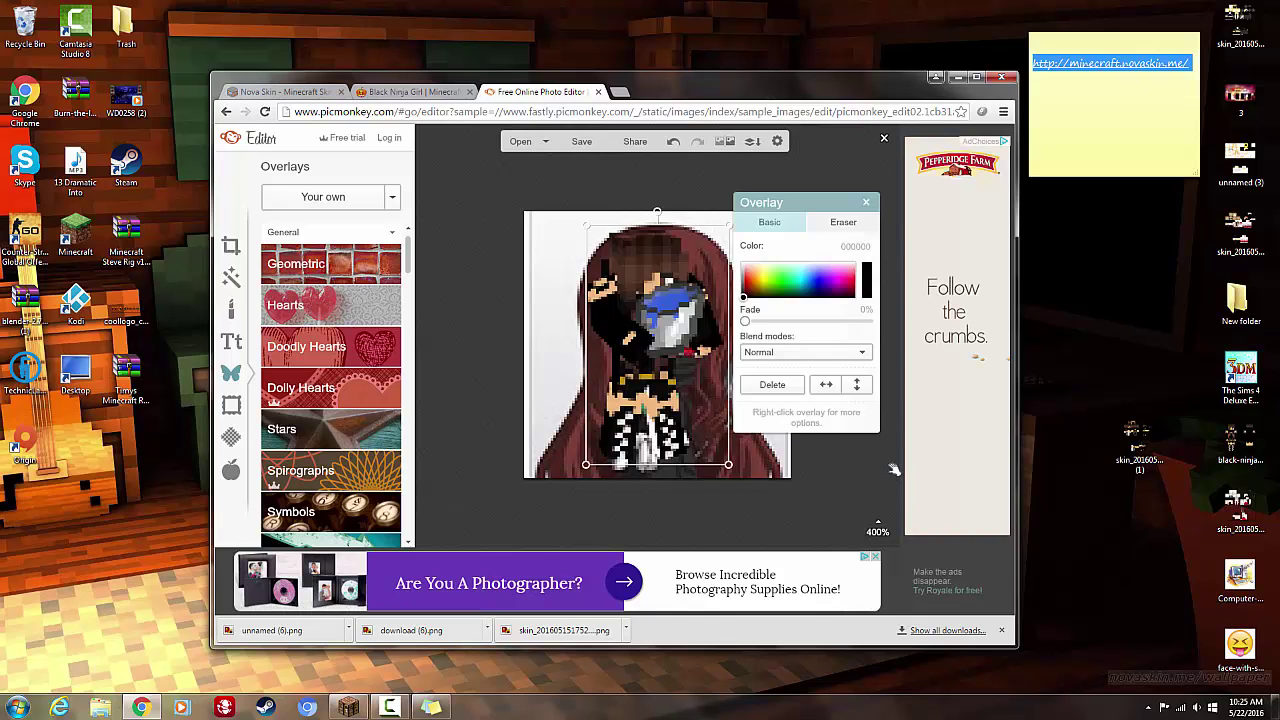
left_click(893, 470)
left_click(650, 355)
left_click_drag(640, 358, 712, 372)
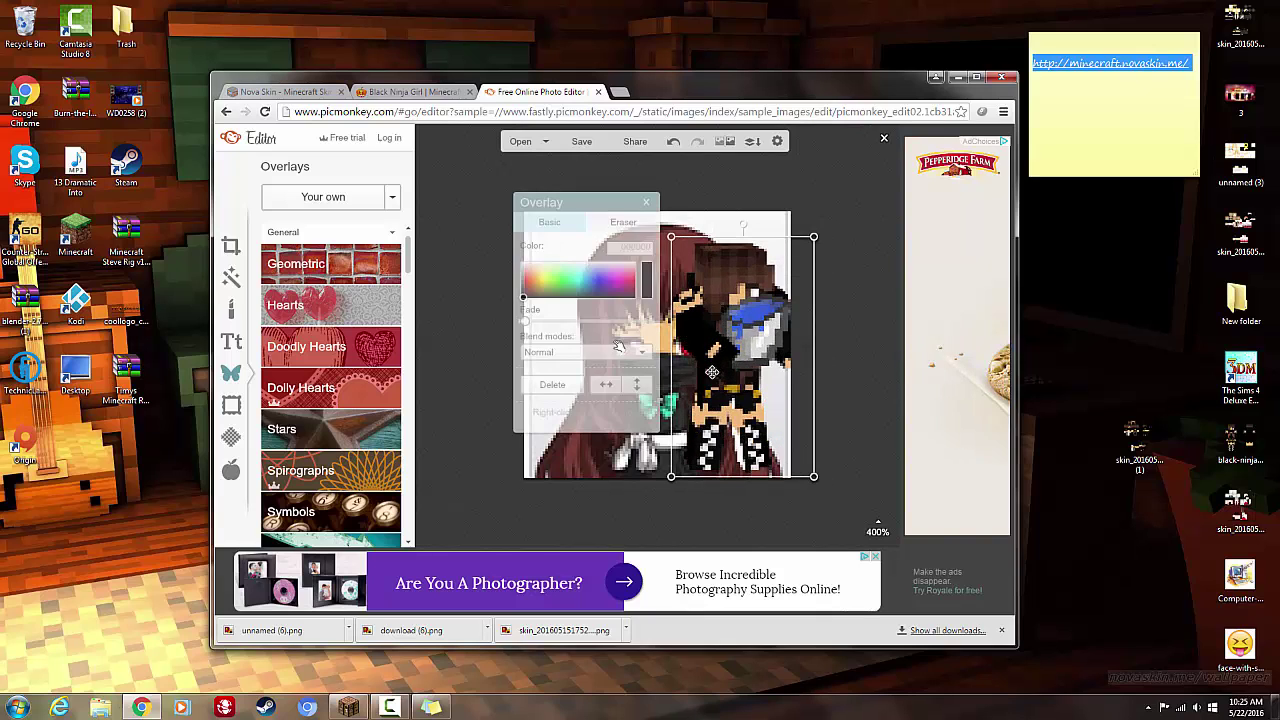
left_click(845, 364)
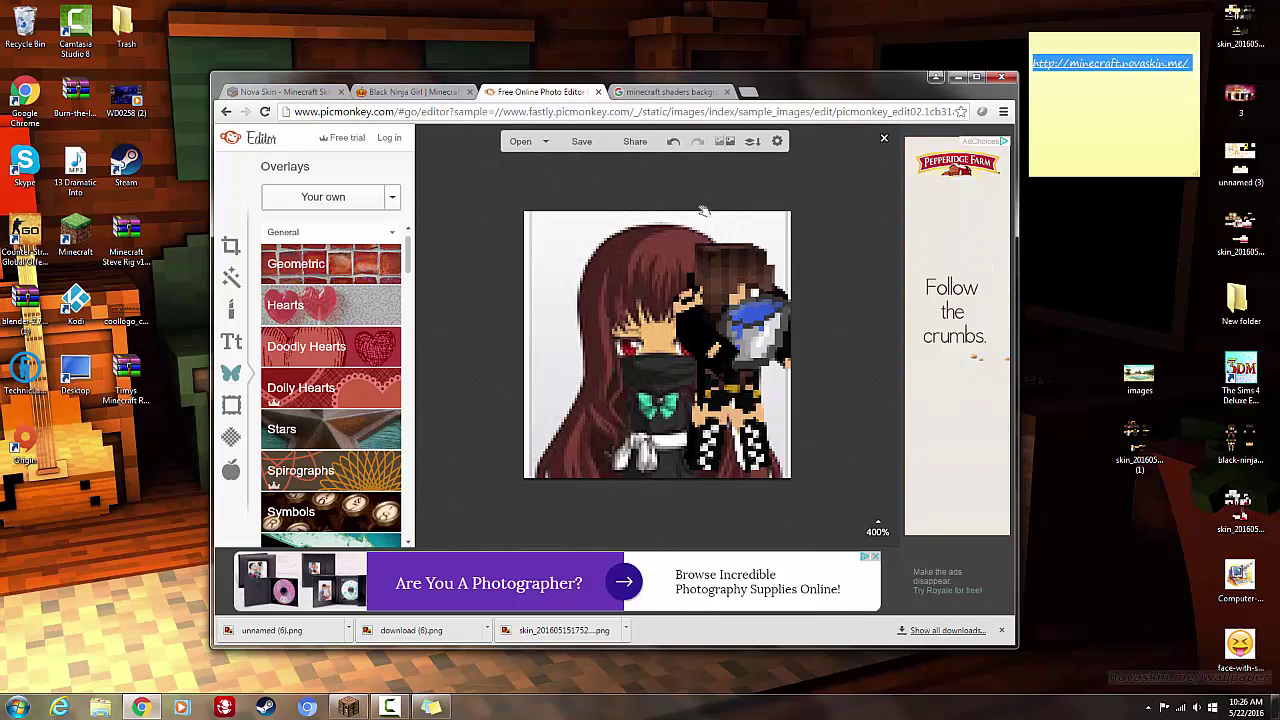
- Discard the unsaved edit and open the desktop 'images' Minecraft lake scene as the base photo
left_click(1140, 375)
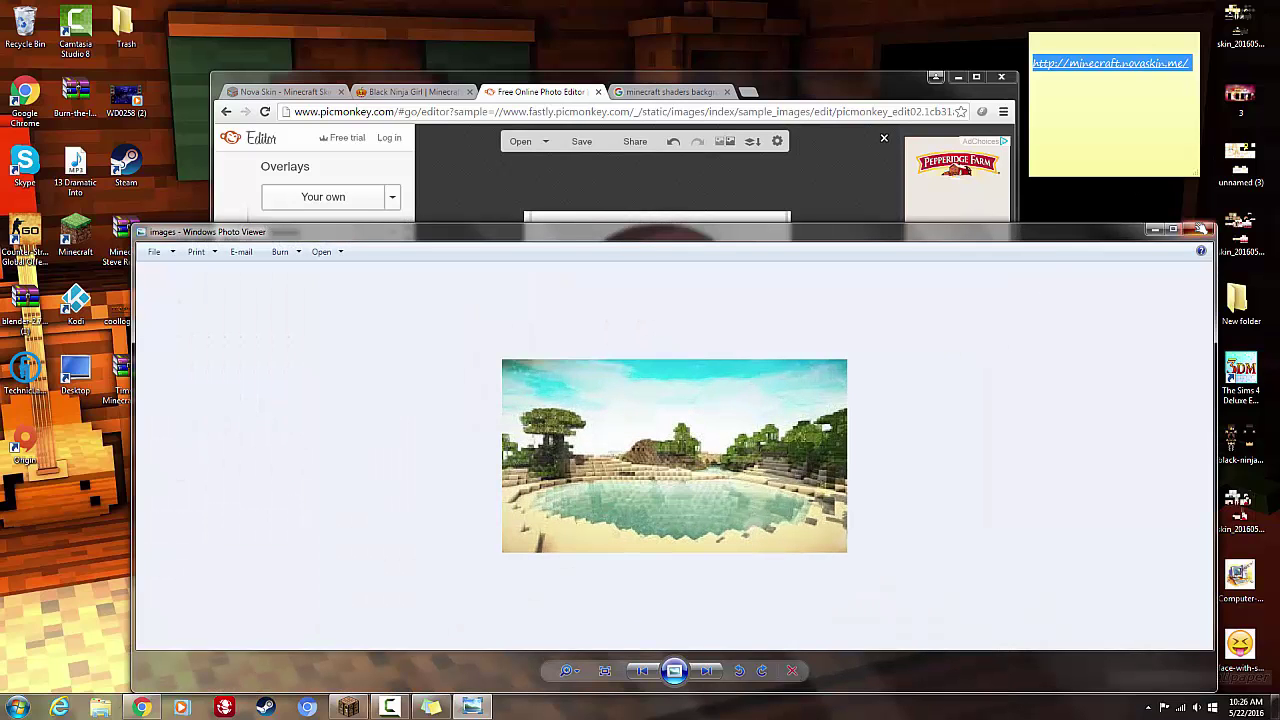
left_click(1205, 231)
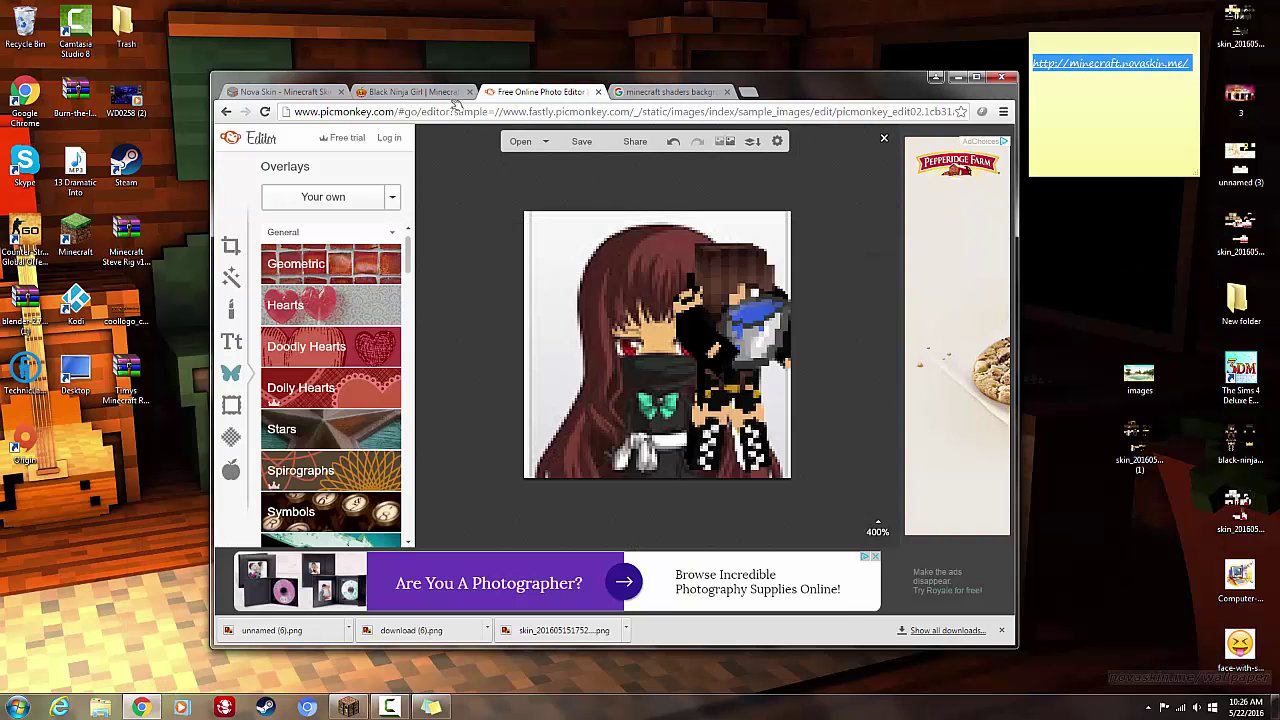
left_click(517, 141)
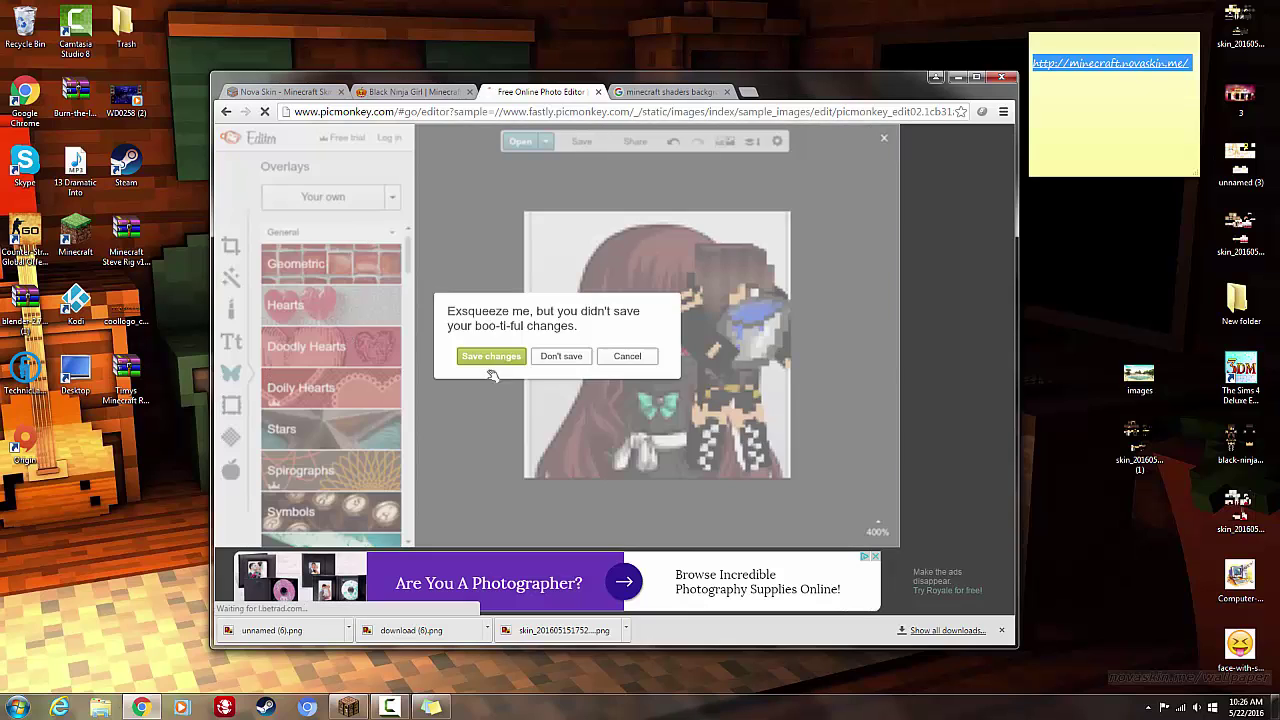
left_click(561, 356)
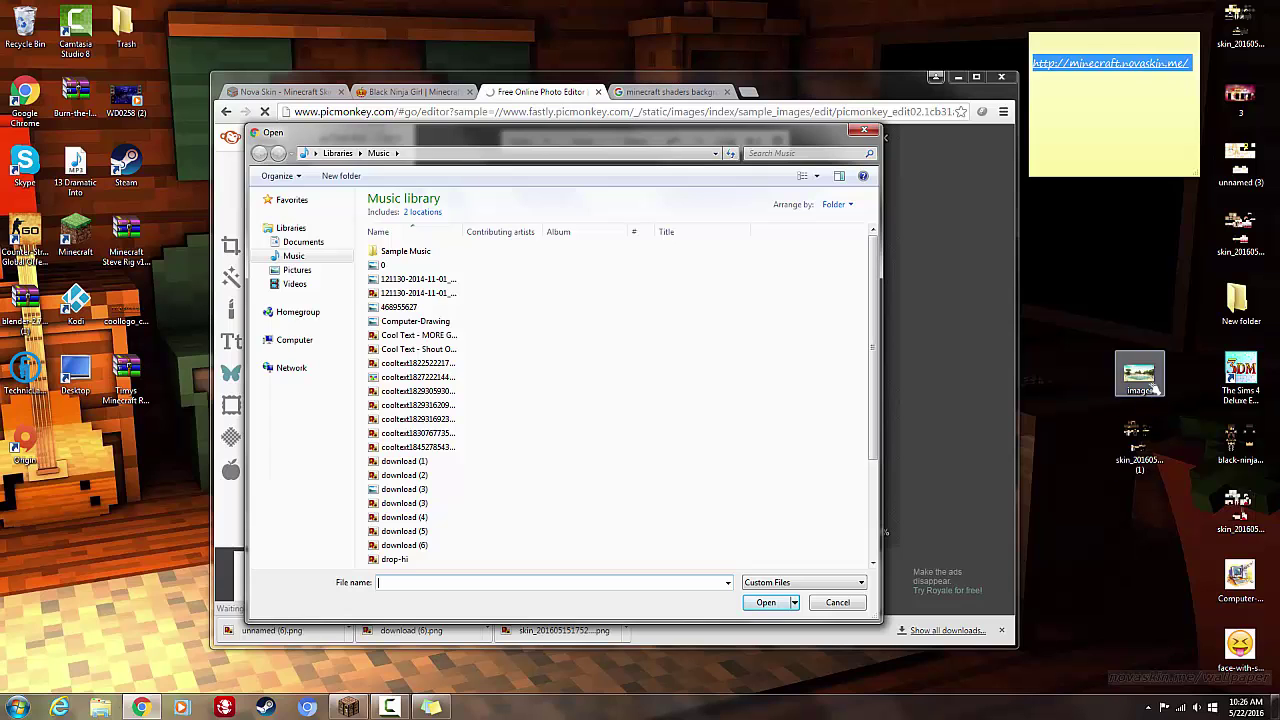
left_click_drag(1140, 383, 689, 414)
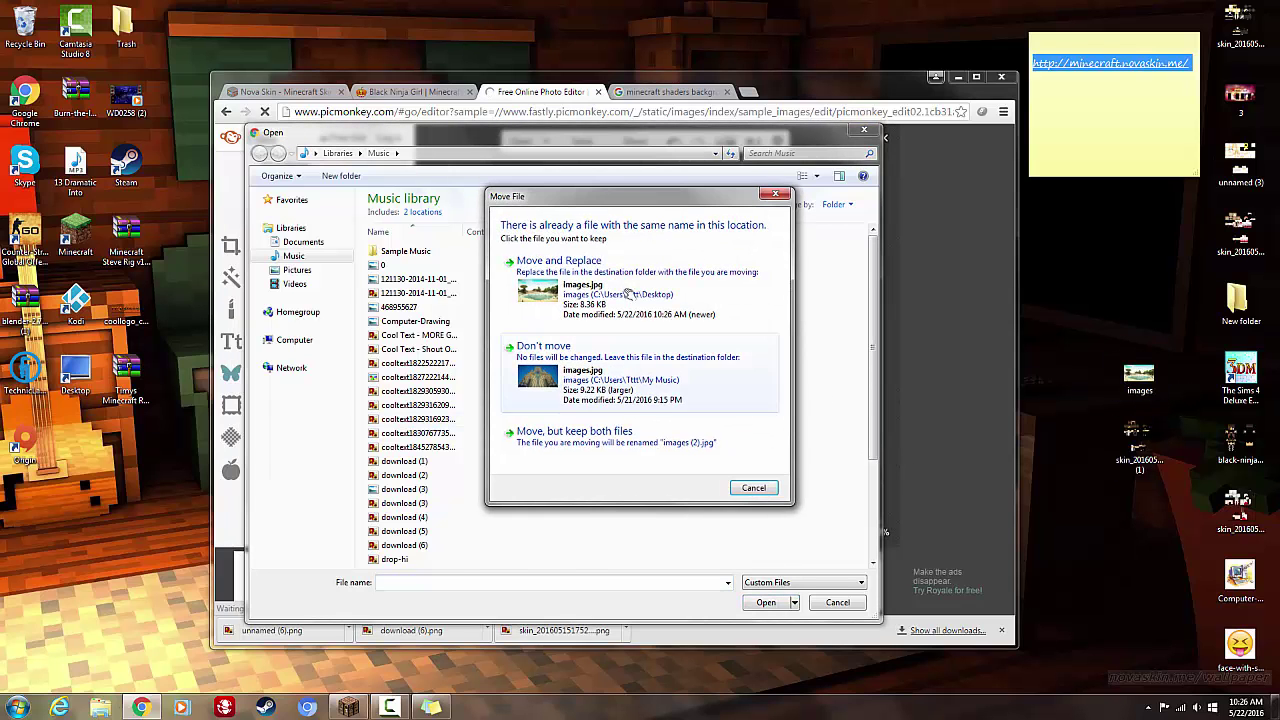
left_click(625, 292)
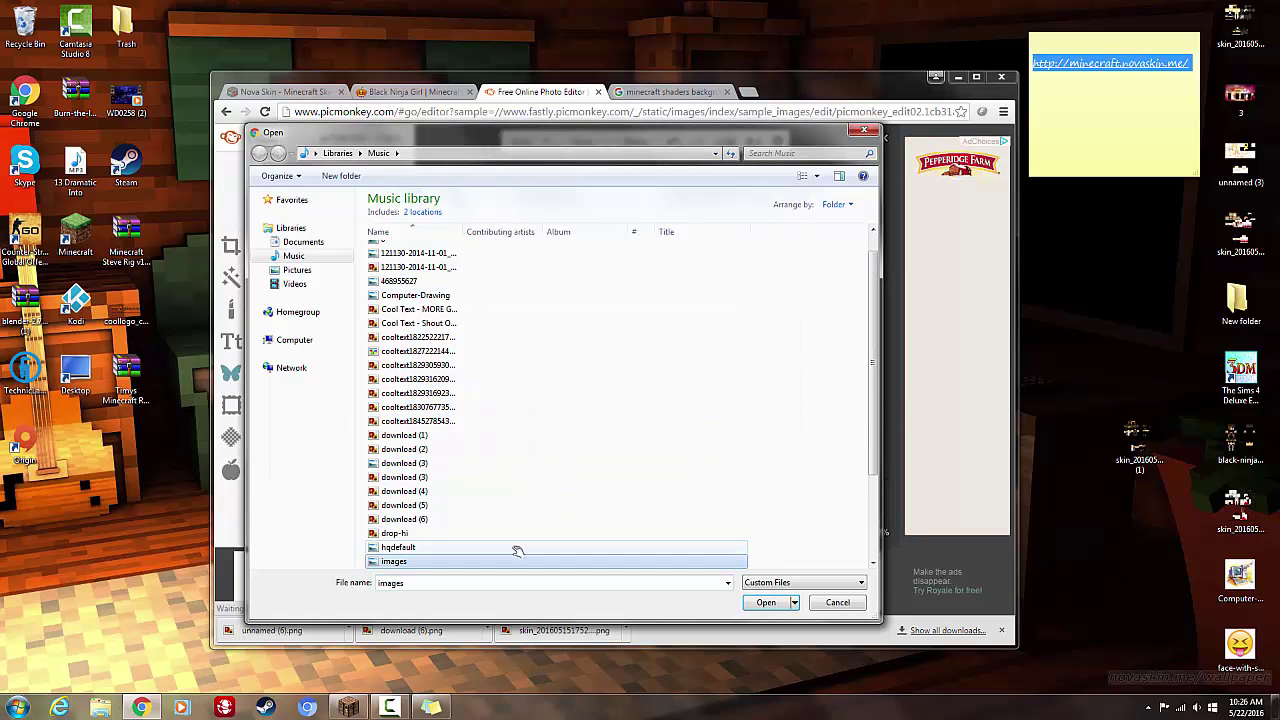
double_click(520, 556)
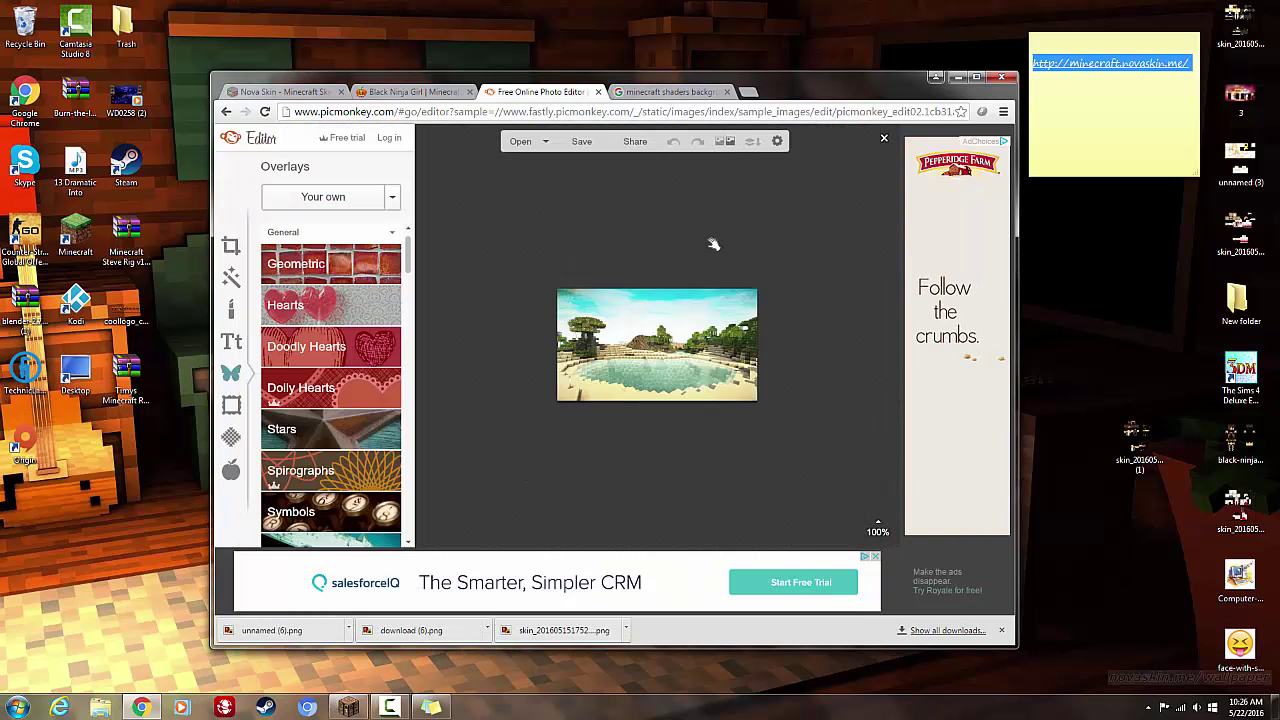
- Overlay download (6) on the lake scene, shift it slightly right, and open the Save page
scroll(597, 342, "up", 2)
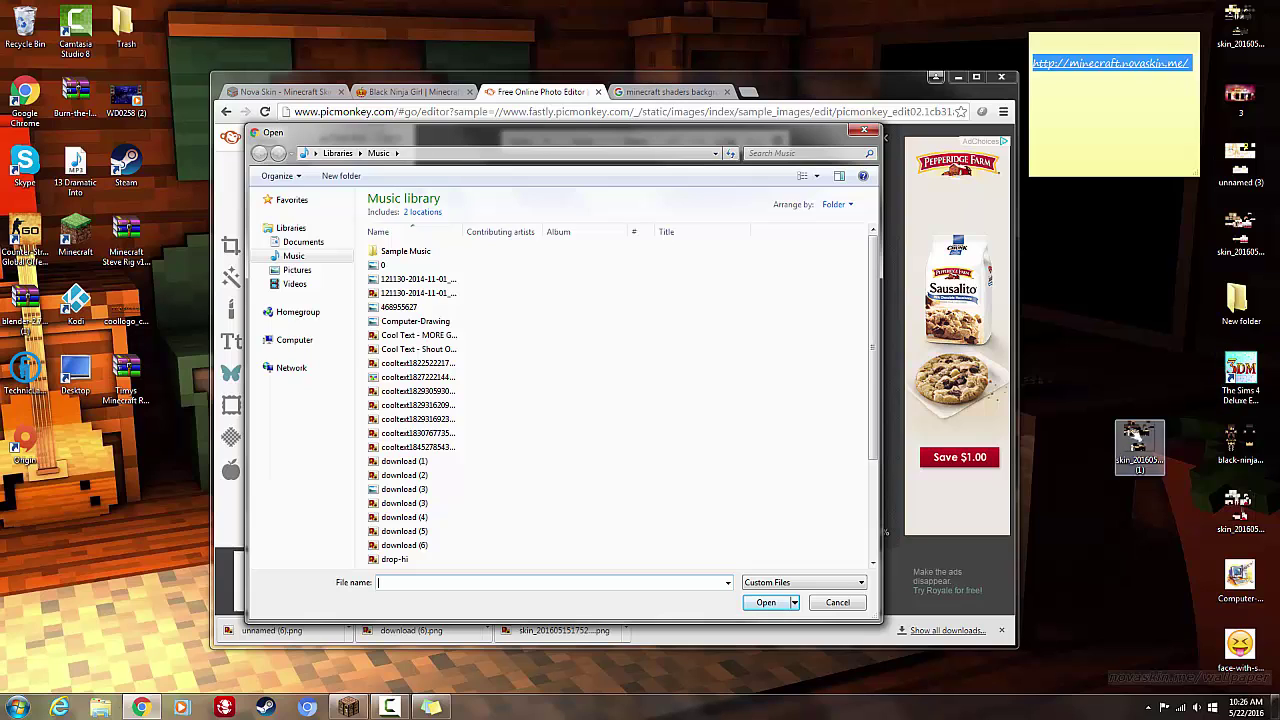
double_click(430, 545)
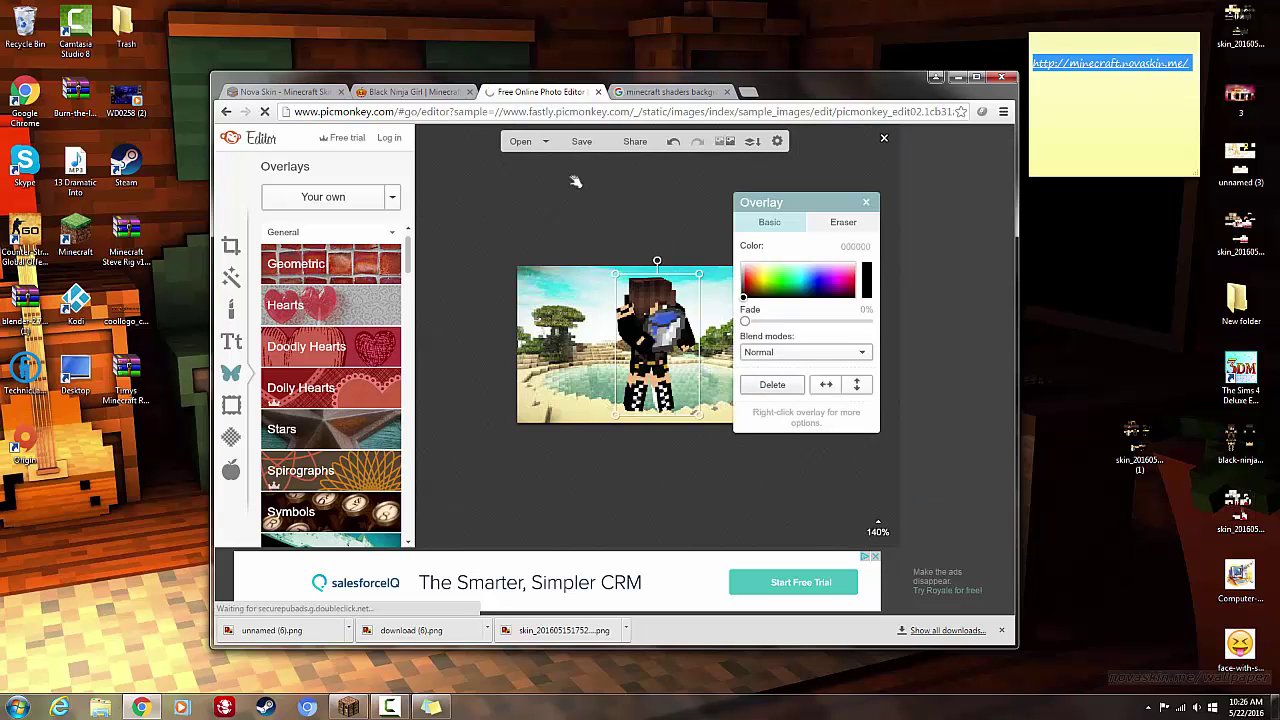
left_click(645, 203)
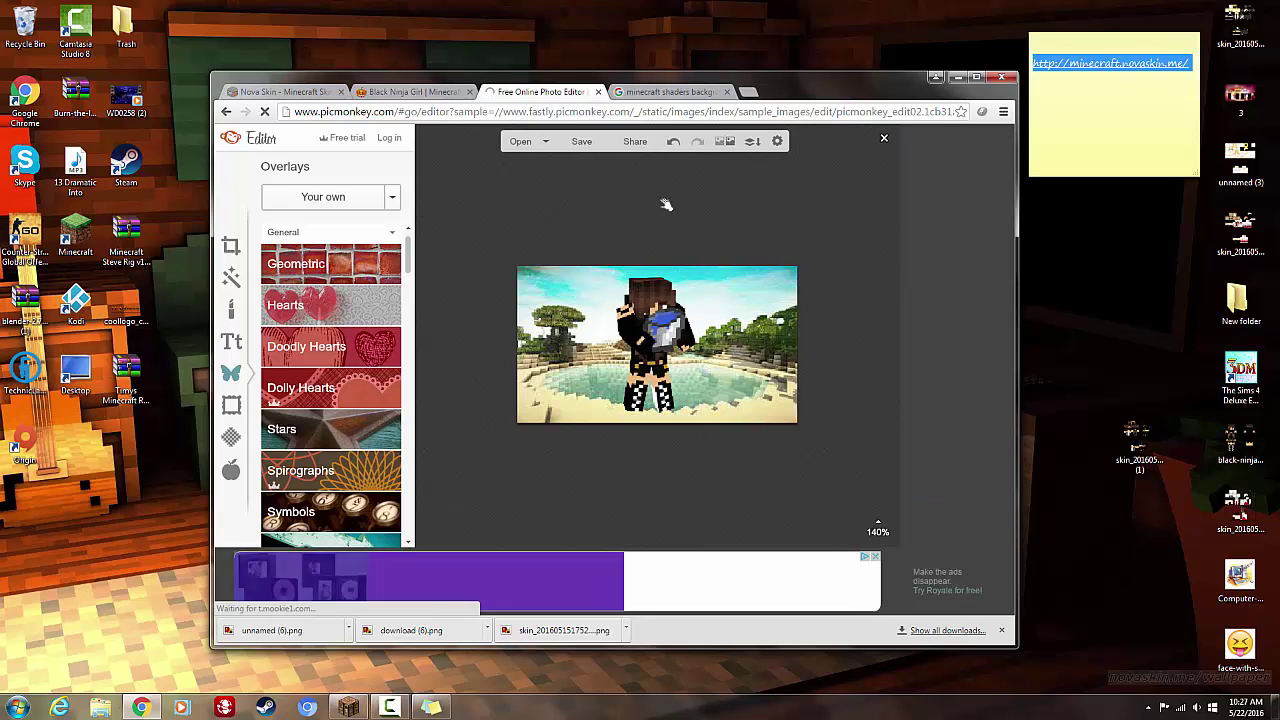
left_click_drag(663, 322, 710, 317)
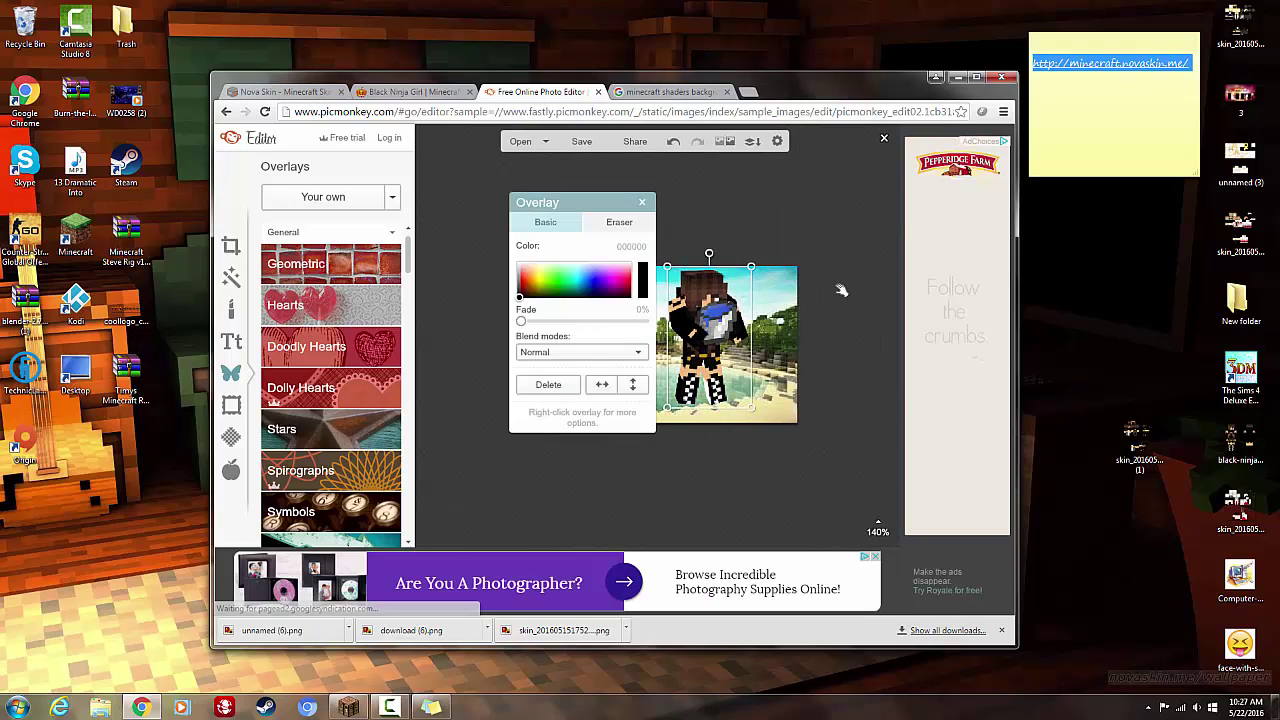
left_click(843, 286)
left_click(582, 141)
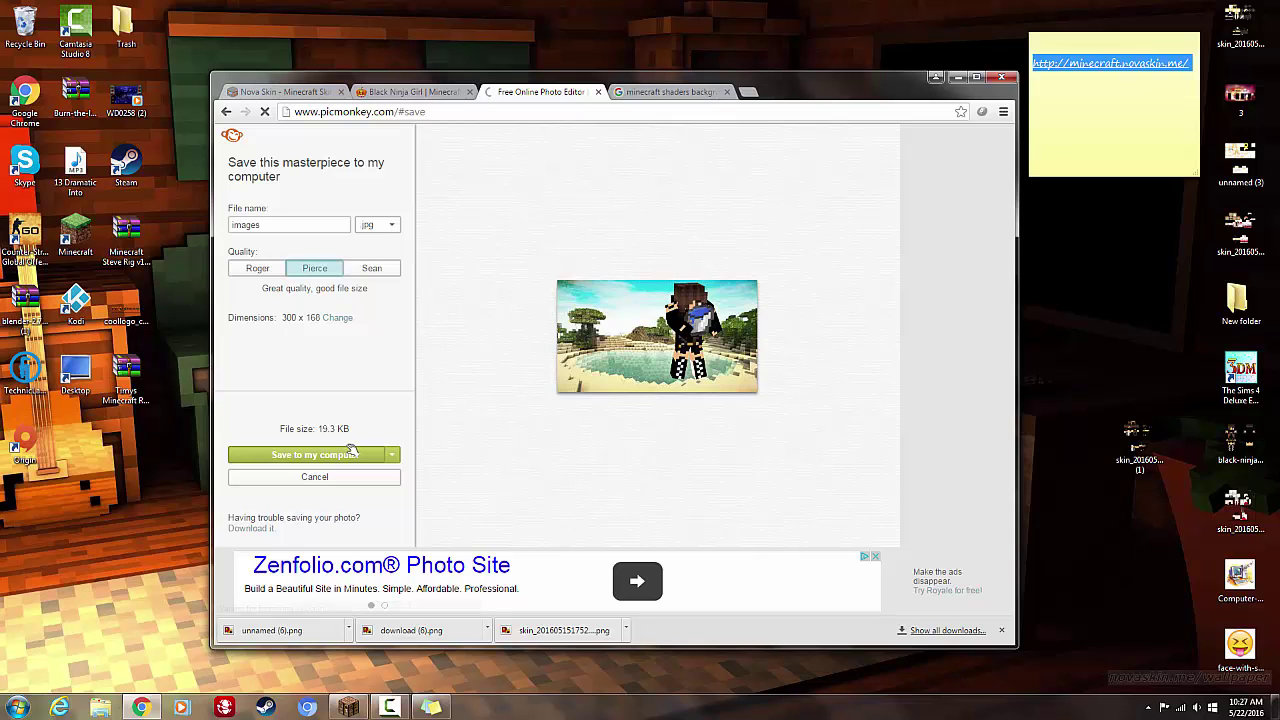
- Drag the composite preview onto the desktop to save it as images.jpg
left_click_drag(663, 305, 1100, 283)
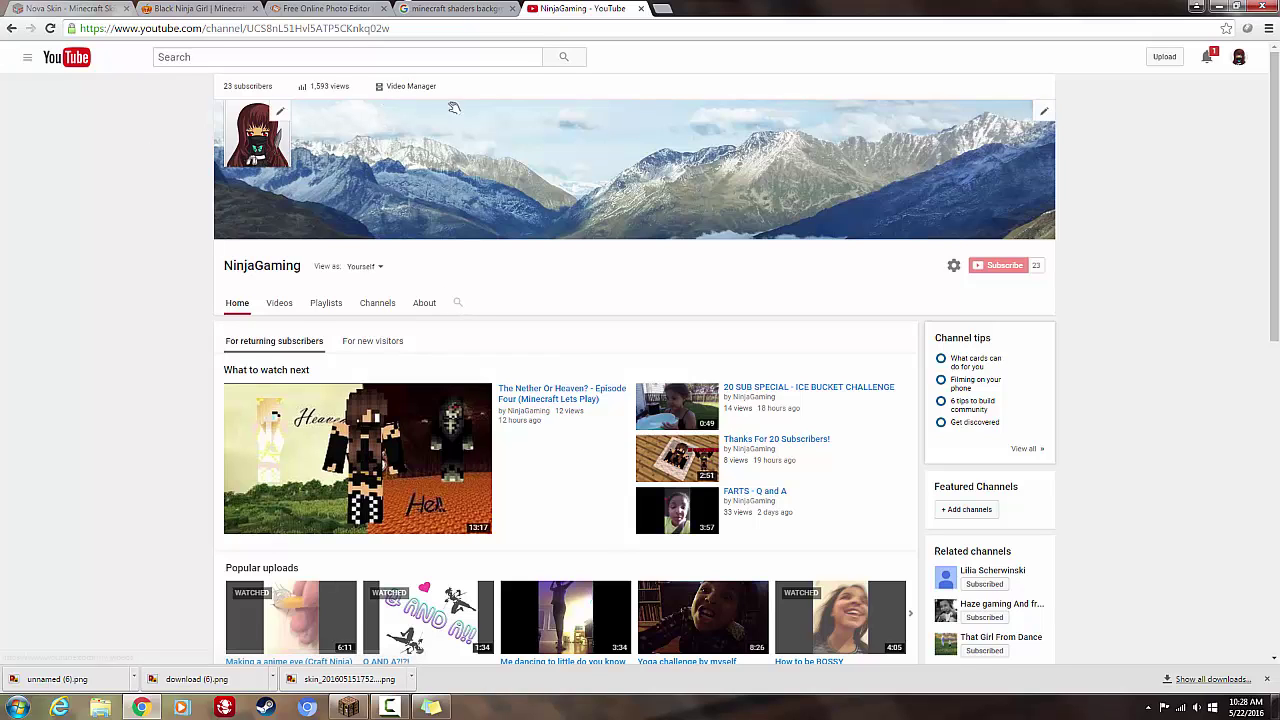
- From Video Manager, open the edit page for 'Minecraft Survival Games - Playing In The Sewer?'
left_click(414, 86)
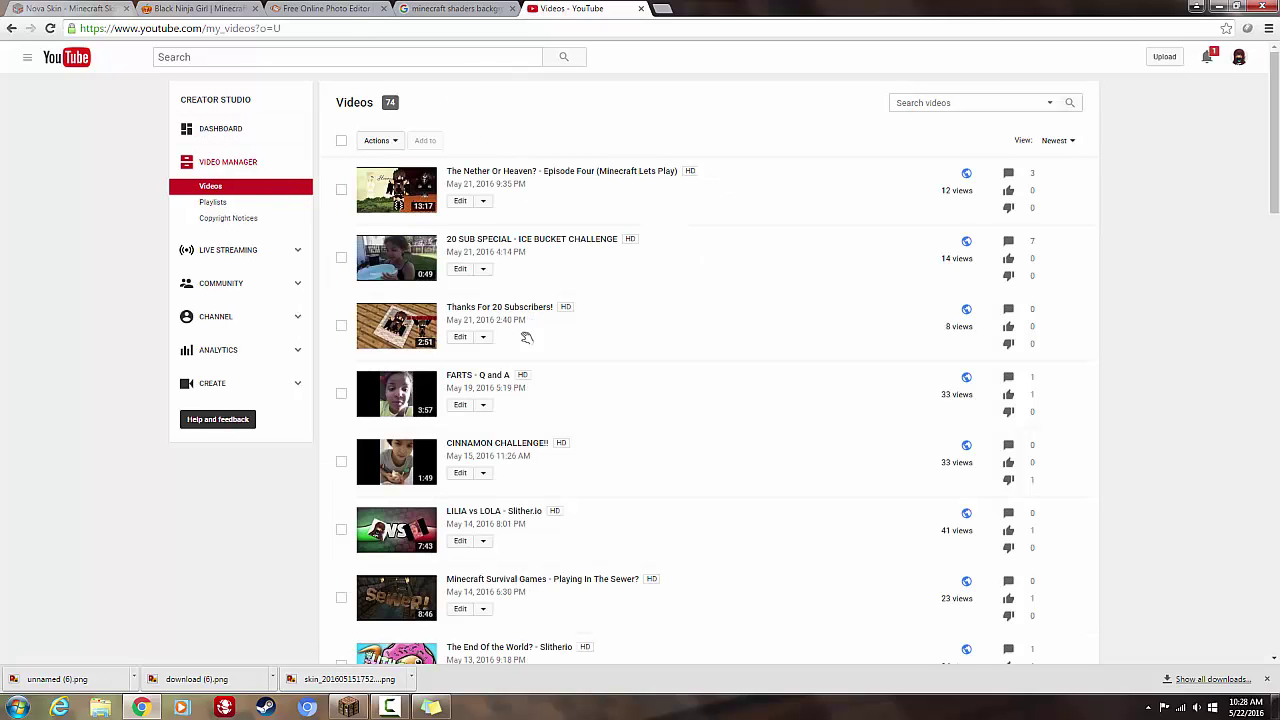
scroll(548, 358, "down", 1)
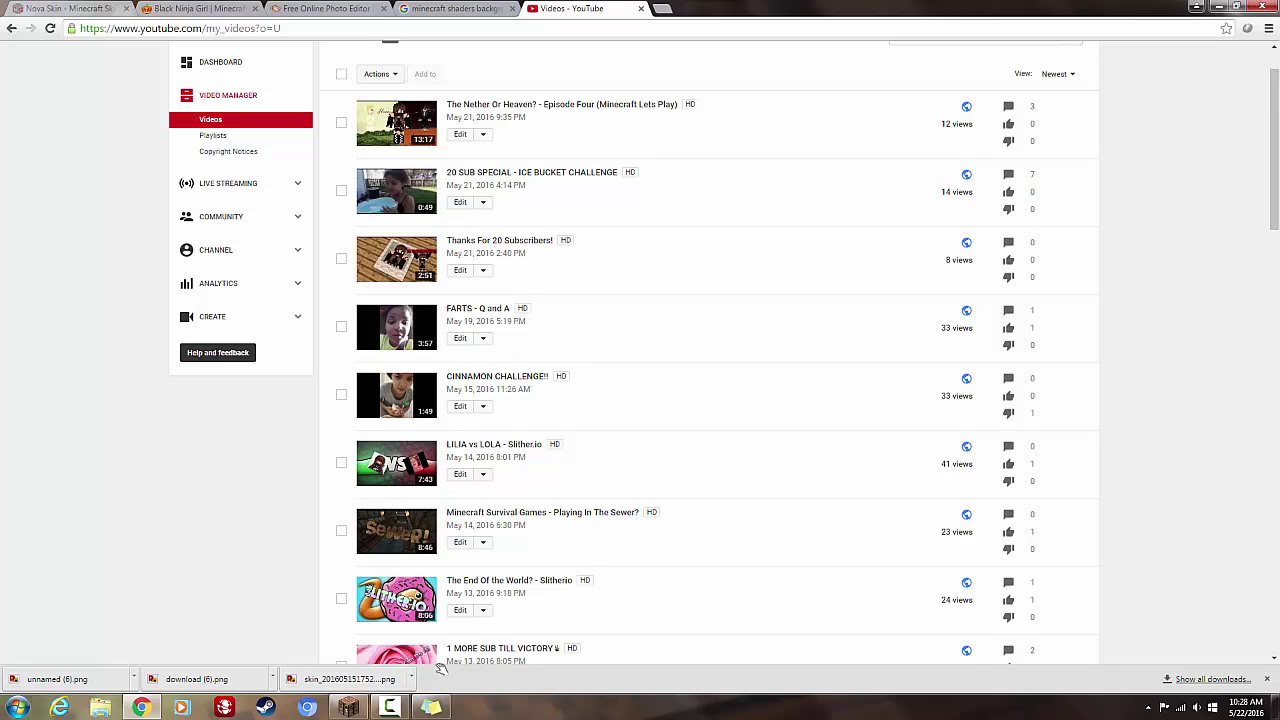
scroll(466, 655, "down", 2)
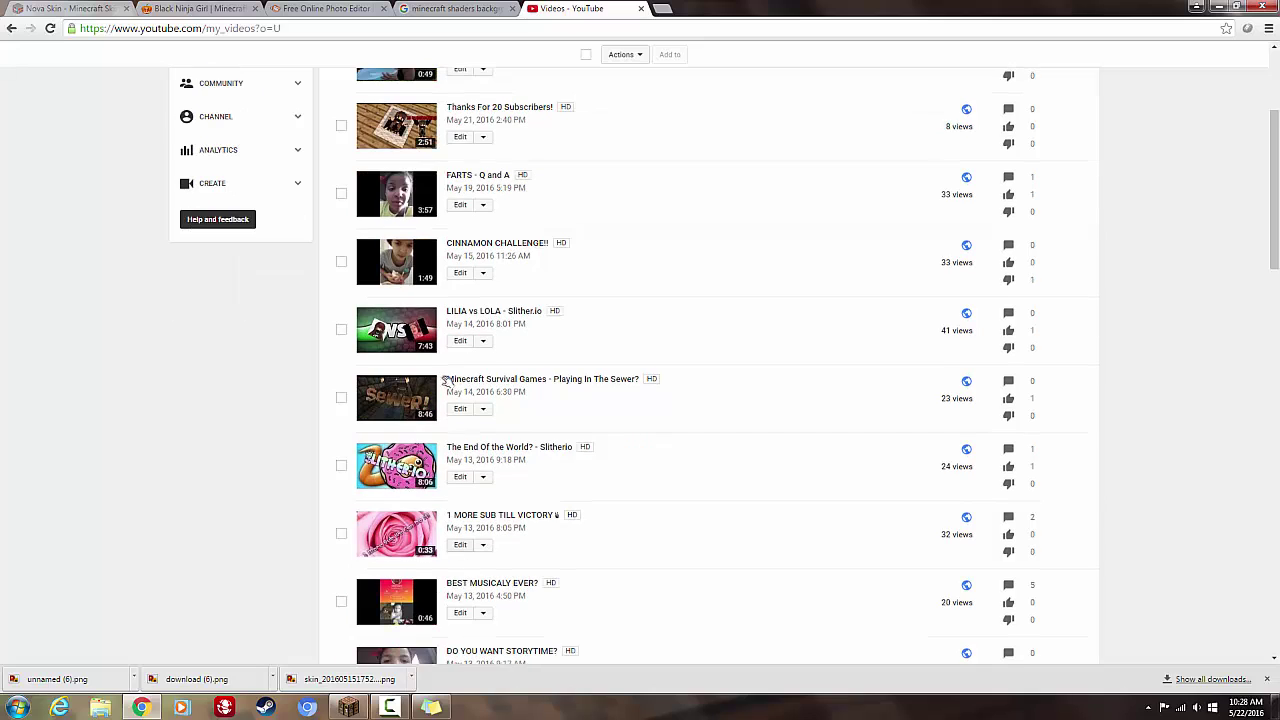
left_click(460, 406)
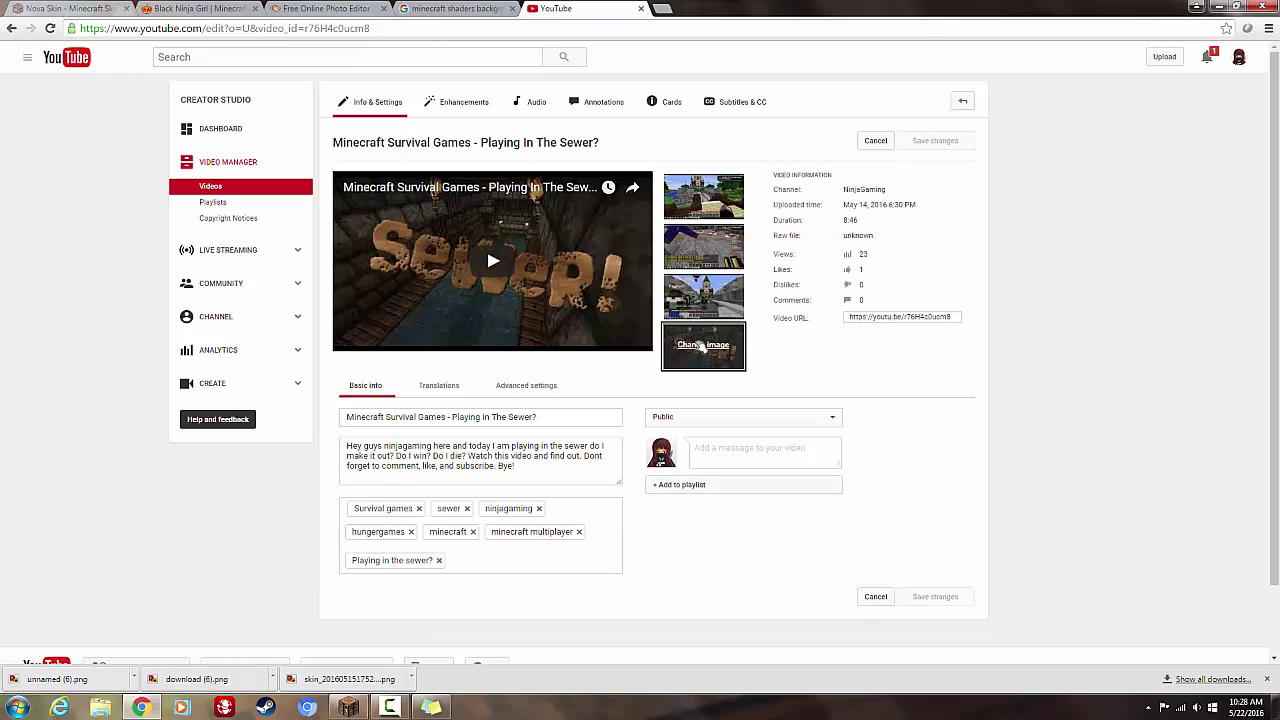
- Upload the desktop 'images' composite as the Sewer video's custom thumbnail and save the changes
mouse_move(727, 349)
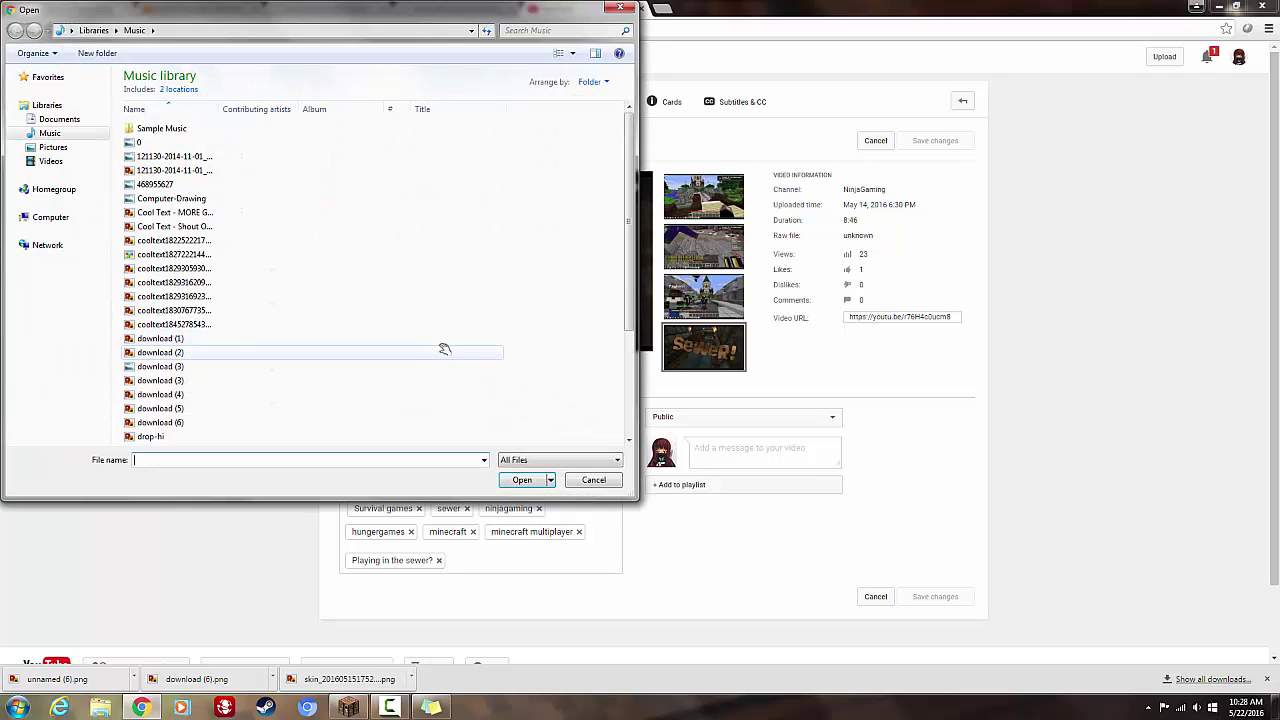
left_click(1237, 6)
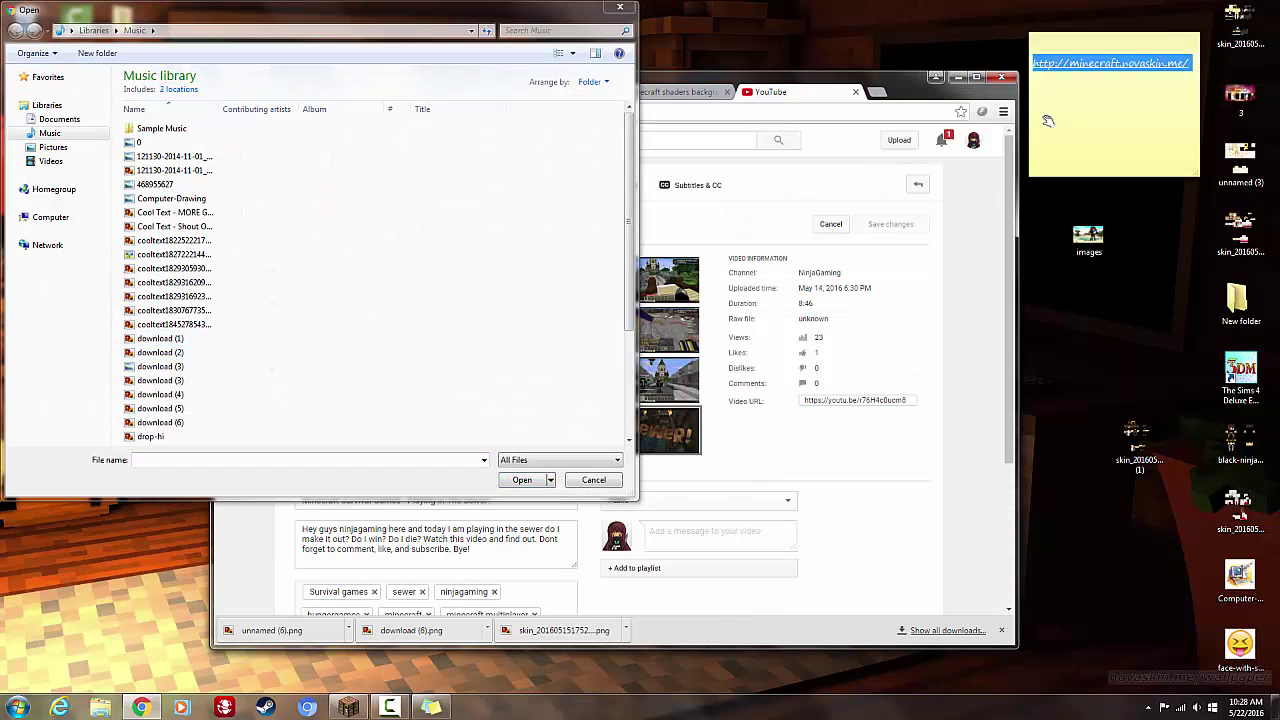
left_click_drag(1100, 210, 333, 248)
left_click(587, 284)
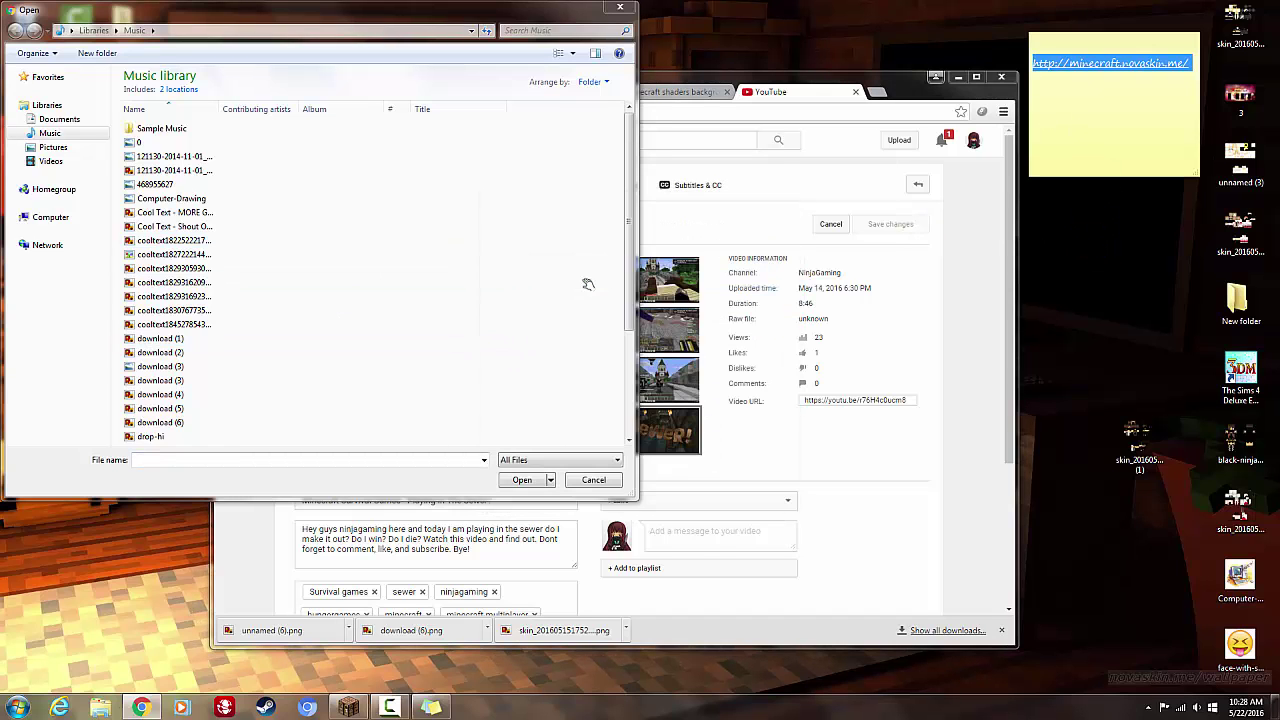
double_click(240, 432)
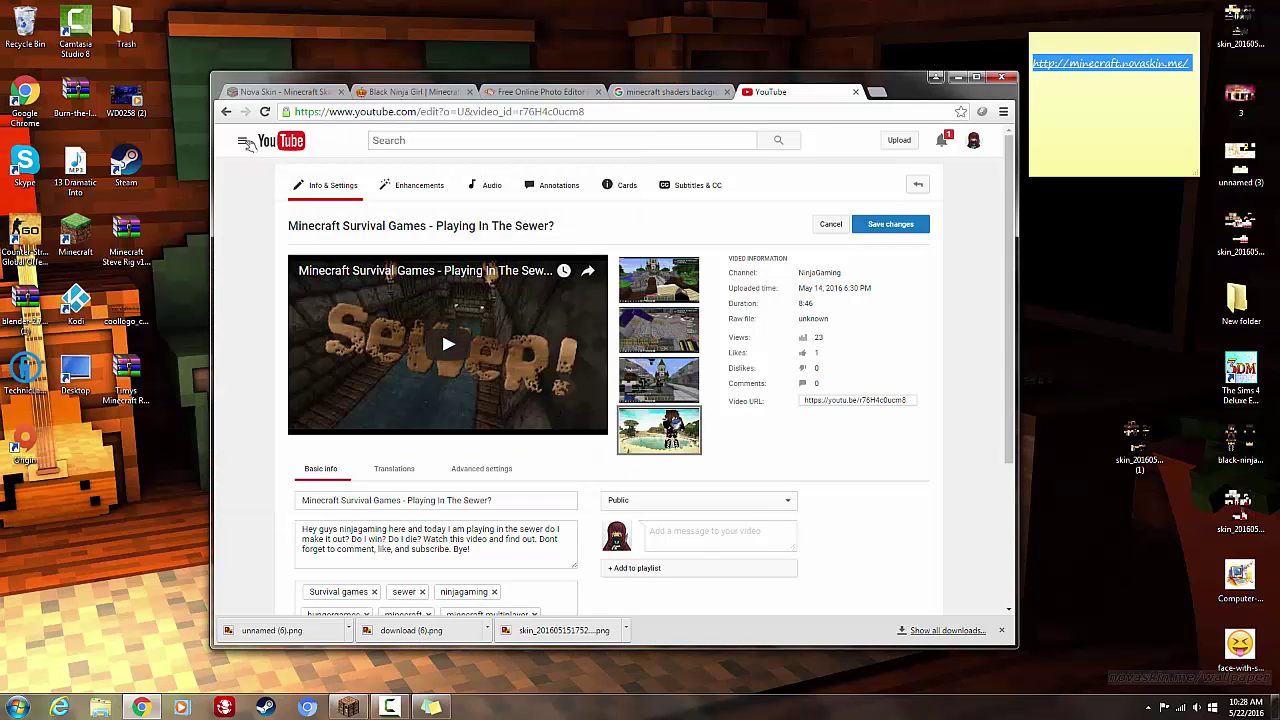
left_click(876, 225)
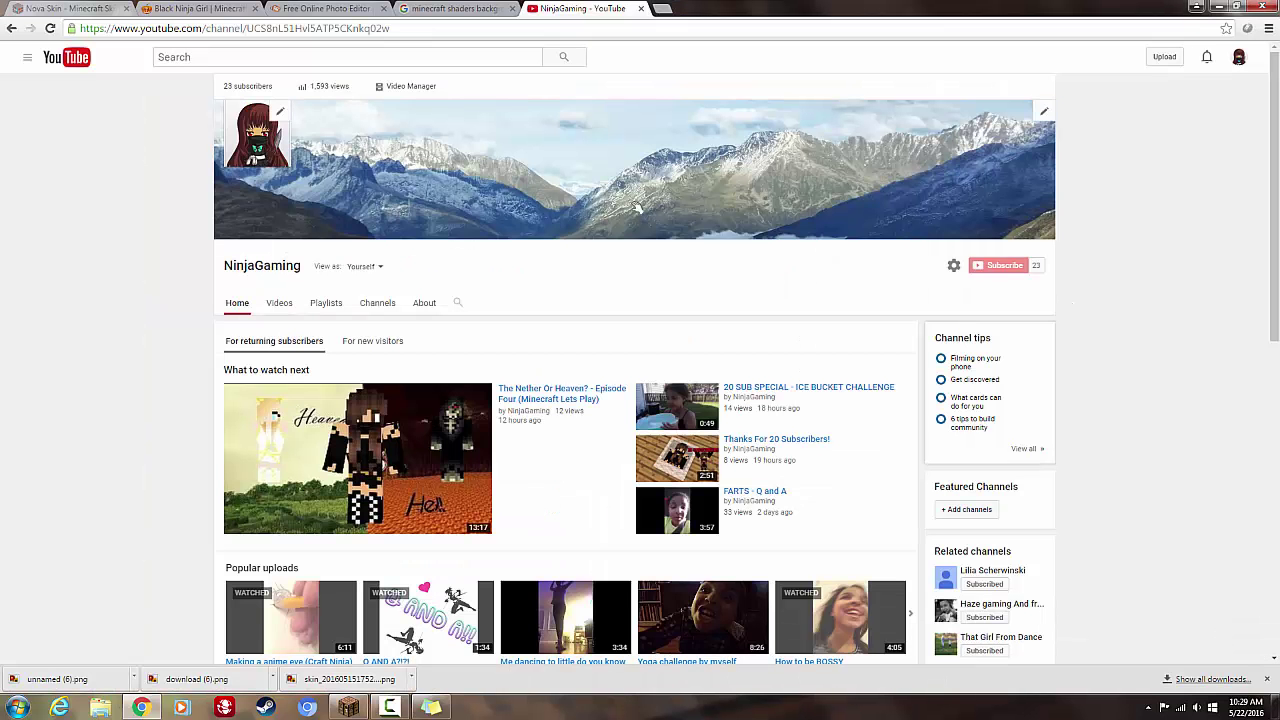
- Show the channel's Videos grid and open the Sewer video to check its new thumbnail
left_click(285, 302)
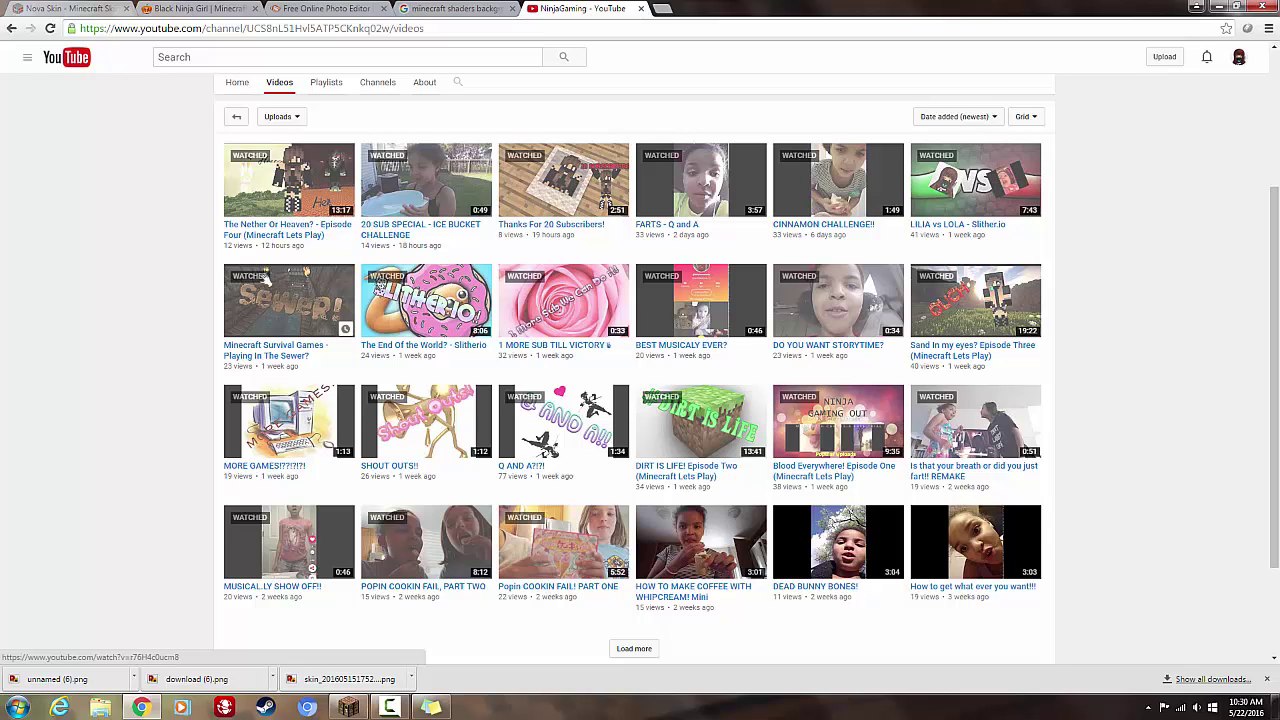
left_click(267, 290)
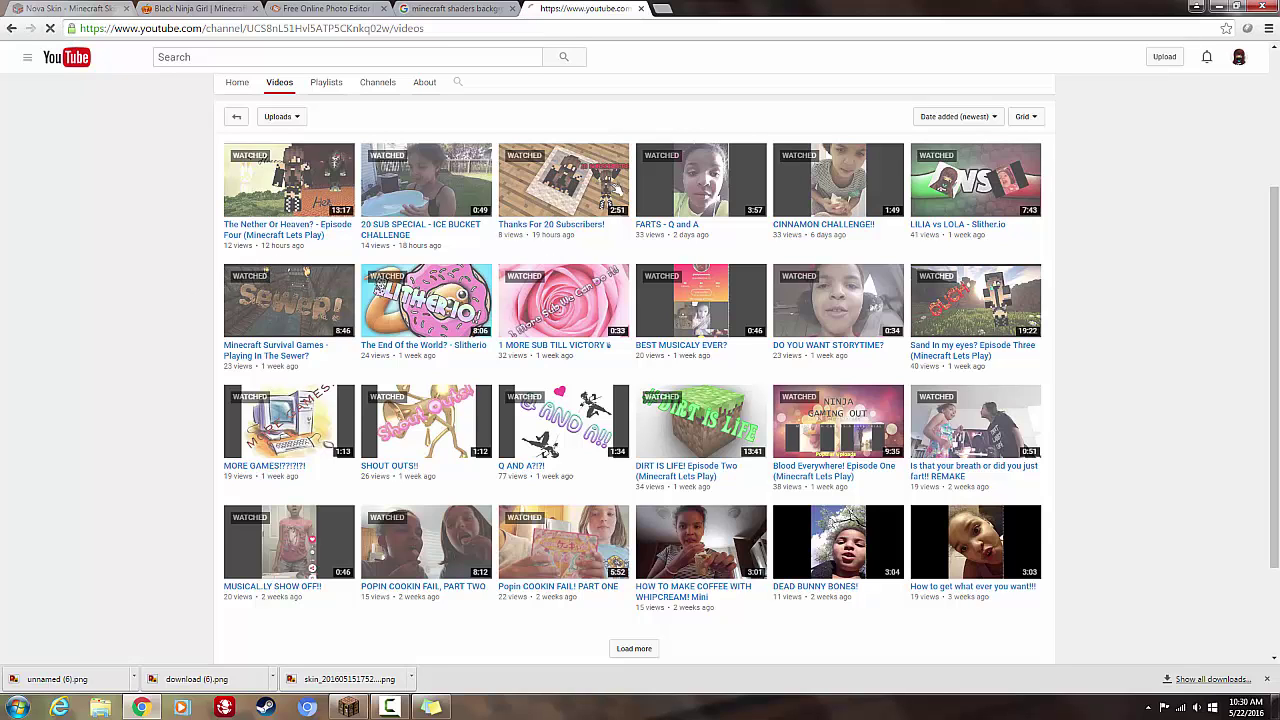